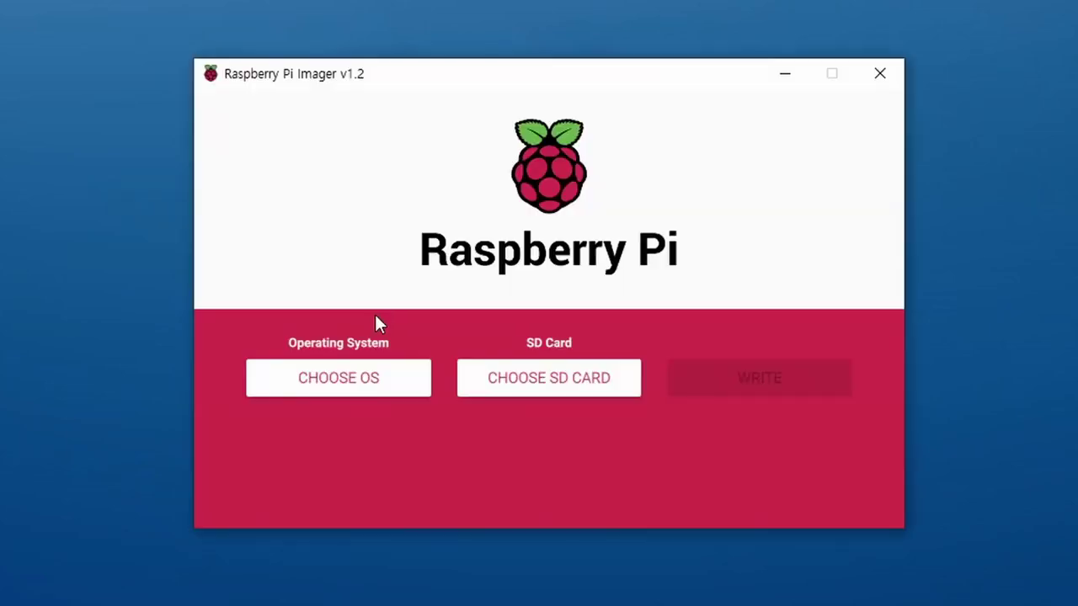
- Write Raspberry Pi OS (32-bit) to the 16 GB mass storage card, then close Imager
{"action": "left_click", "coordinate": [347, 393]}
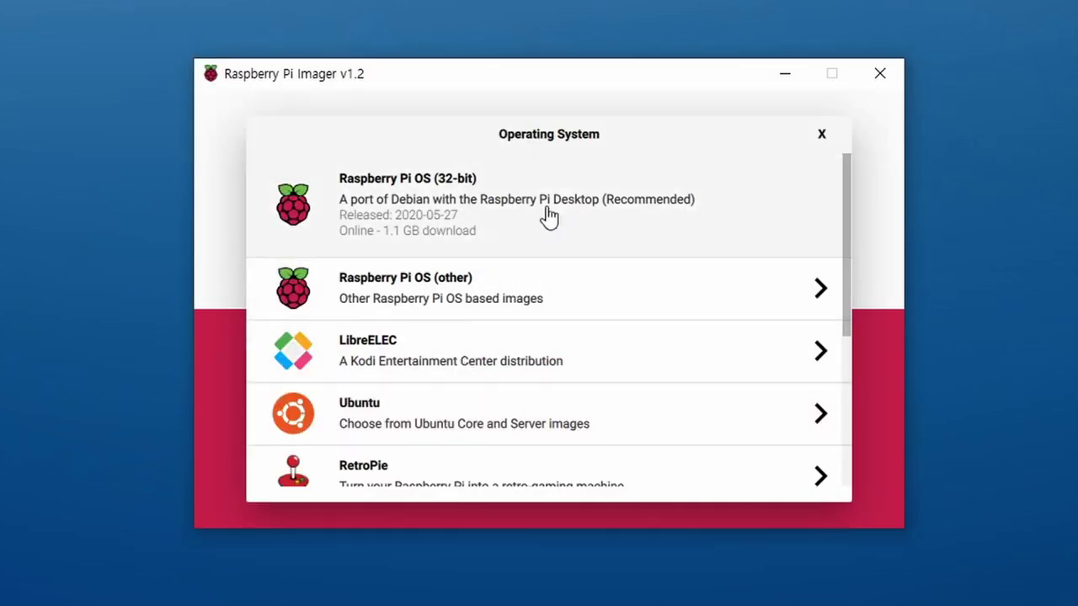
{"action": "left_click", "coordinate": [567, 202]}
{"action": "left_click", "coordinate": [549, 393]}
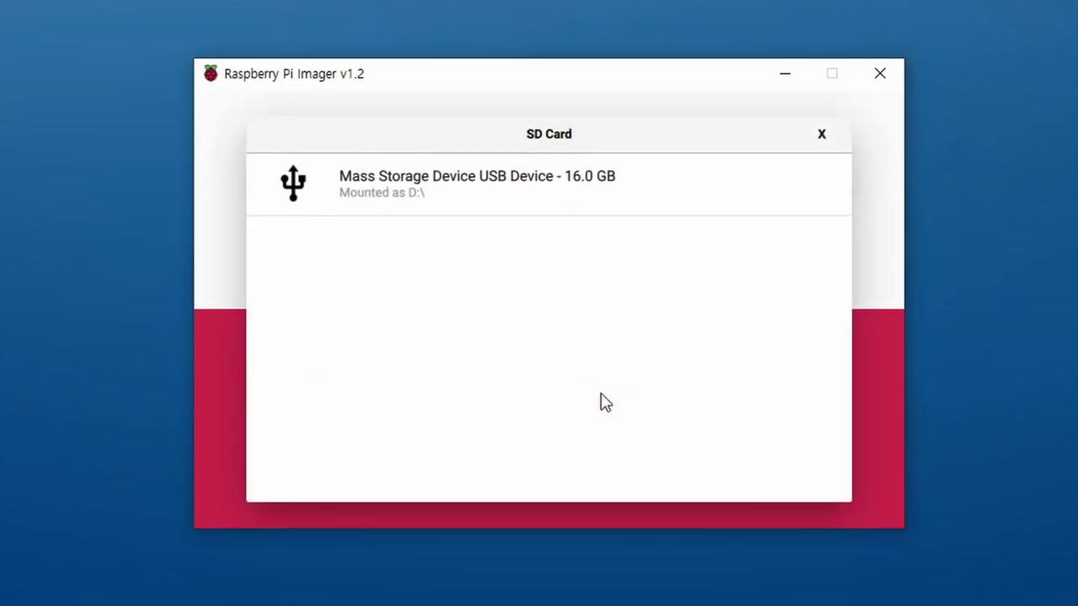
{"action": "left_click", "coordinate": [537, 219]}
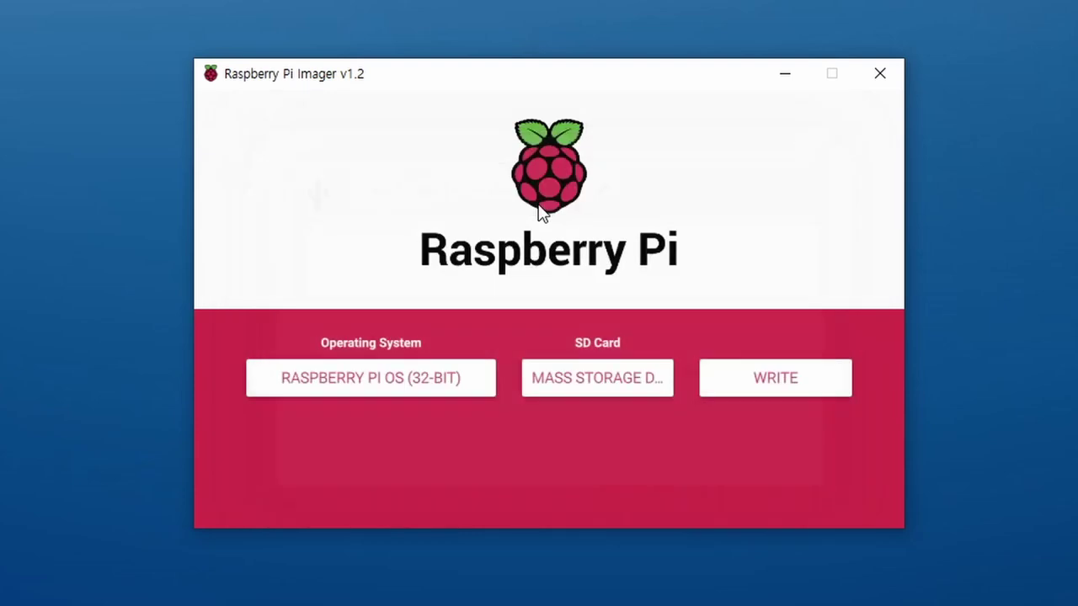
{"action": "left_click", "coordinate": [779, 390]}
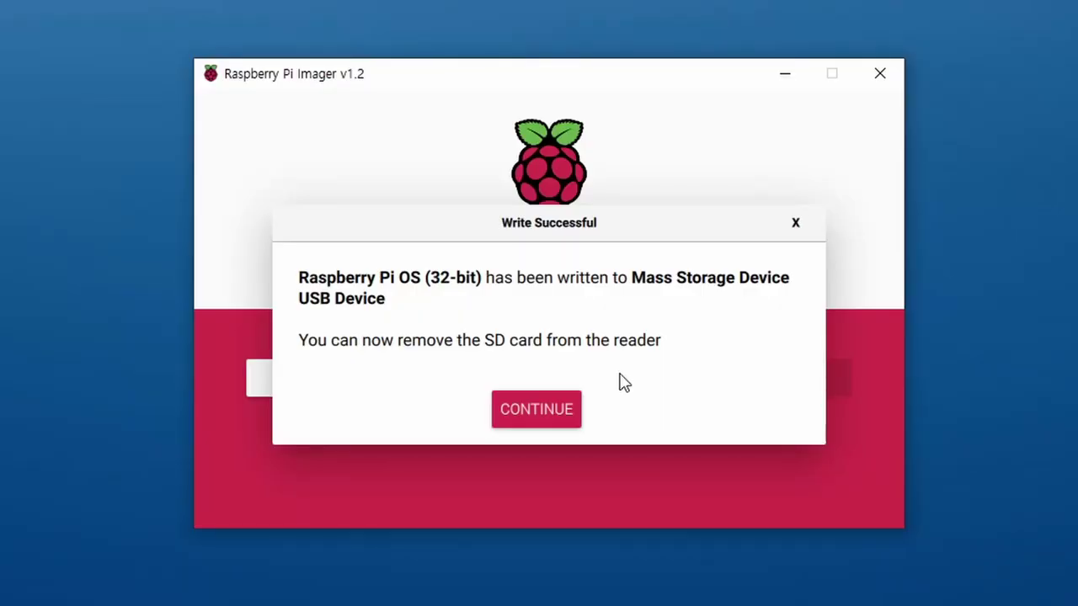
{"action": "left_click", "coordinate": [565, 411]}
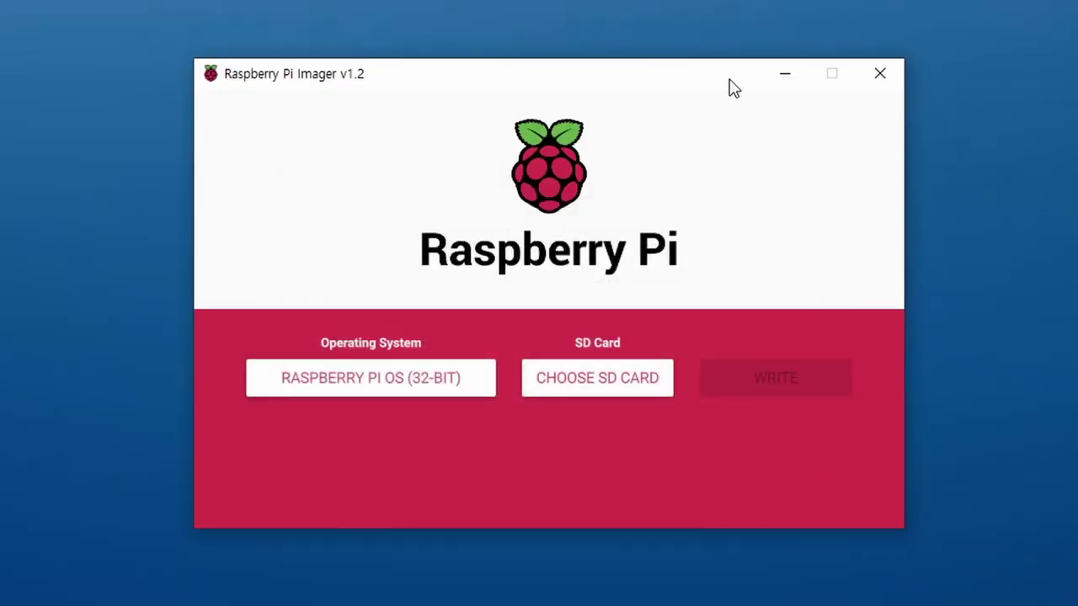
{"action": "left_click", "coordinate": [878, 75]}
- Open the boot (D:) drive in a new File Explorer window
{"action": "key", "text": "super+e"}
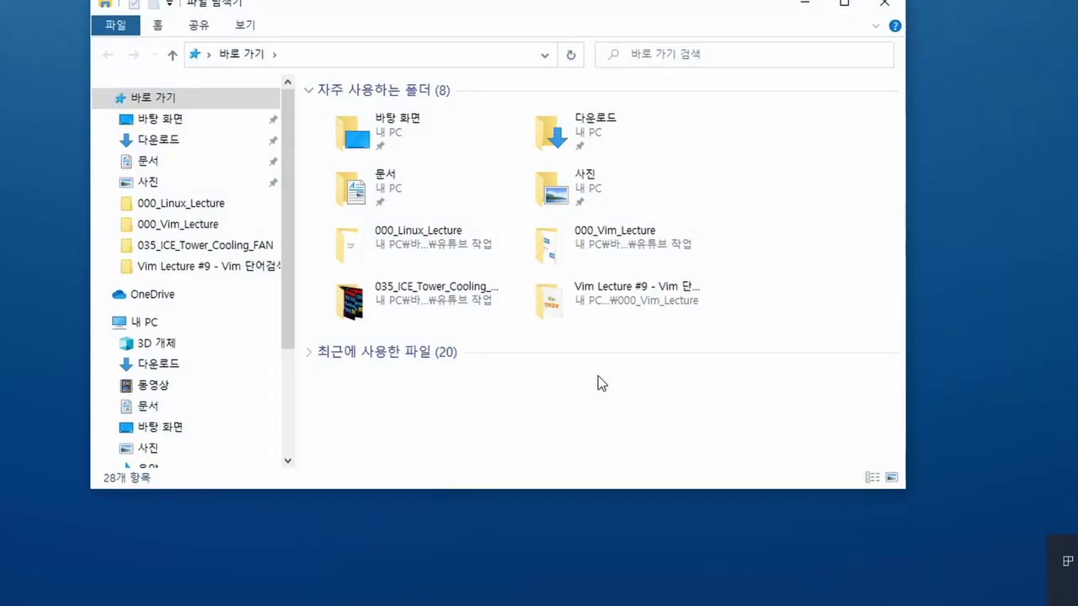
{"action": "scroll", "coordinate": [239, 410], "scroll_direction": "down", "scroll_amount": 3}
{"action": "left_click", "coordinate": [171, 348]}
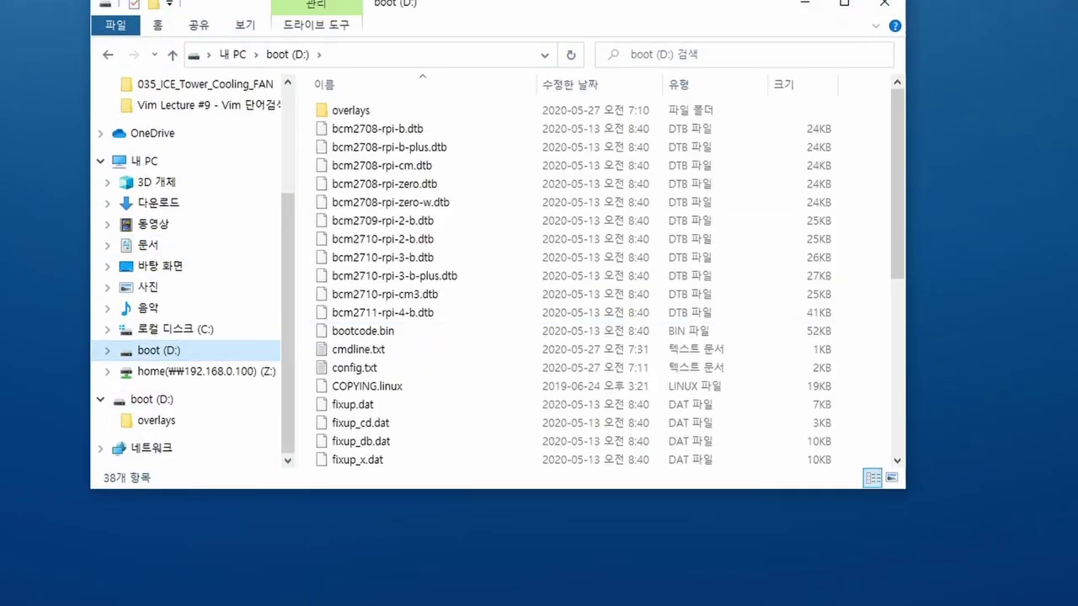
{"action": "left_click_drag", "start_coordinate": [556, 13], "coordinate": [583, 14]}
{"action": "scroll", "coordinate": [337, 325], "scroll_direction": "down", "scroll_amount": 6}
- Create an empty file named ssh there, removing the .txt extension
{"action": "right_click", "coordinate": [333, 328]}
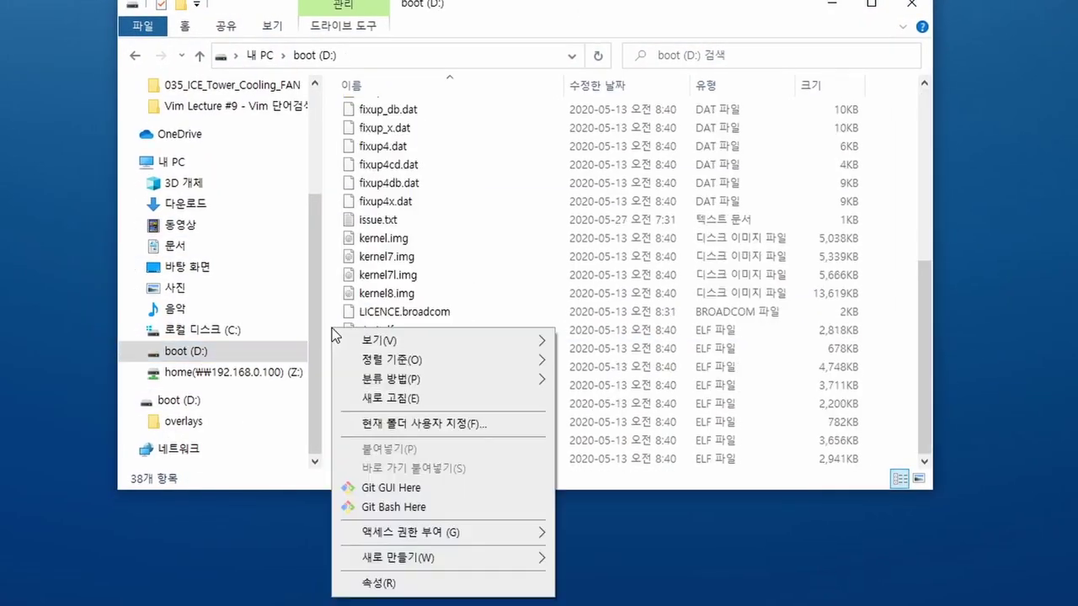
{"action": "mouse_move", "coordinate": [425, 562]}
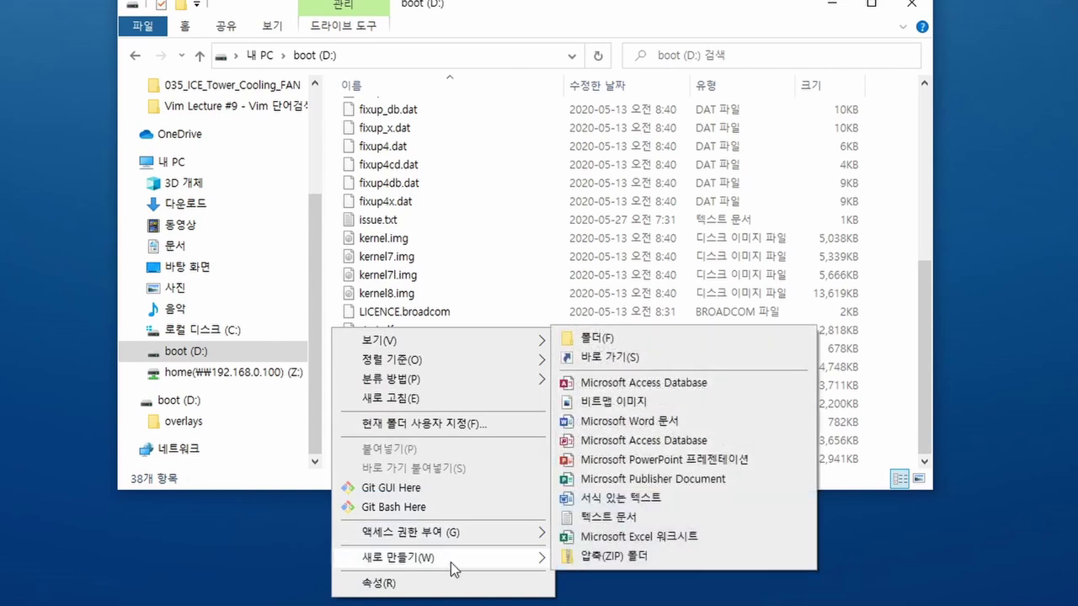
{"action": "left_click", "coordinate": [623, 517]}
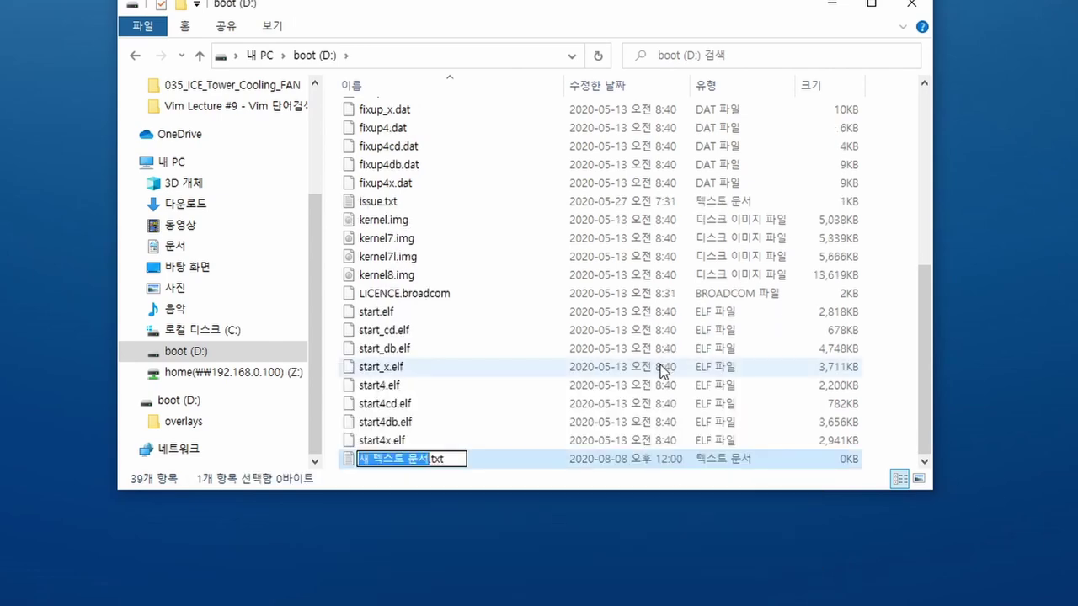
{"action": "type", "text": "ssh"}
{"action": "key", "text": "Return"}
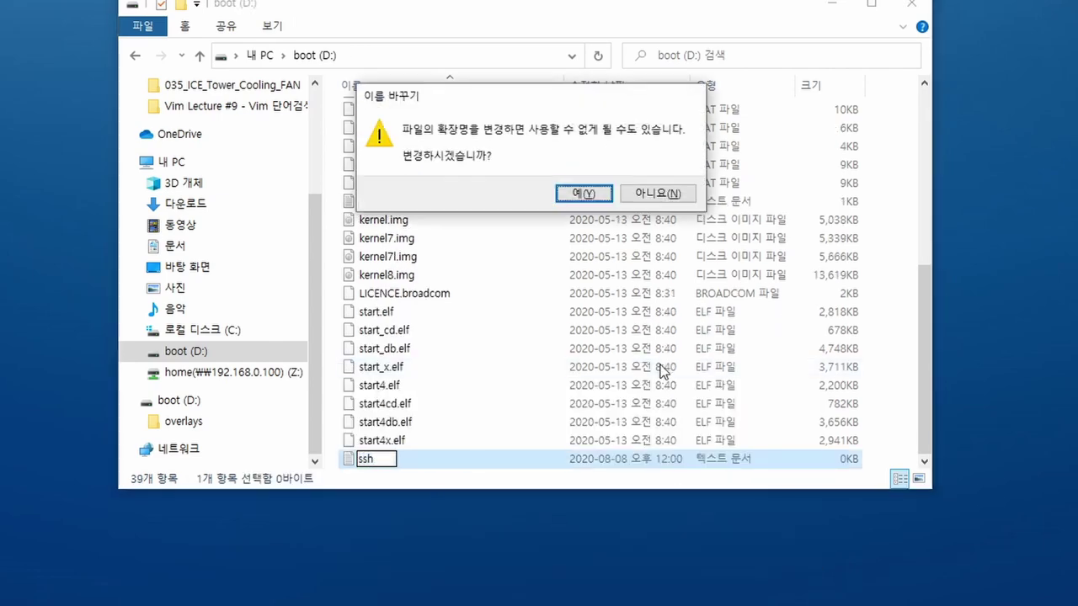
{"action": "key", "text": "Return"}
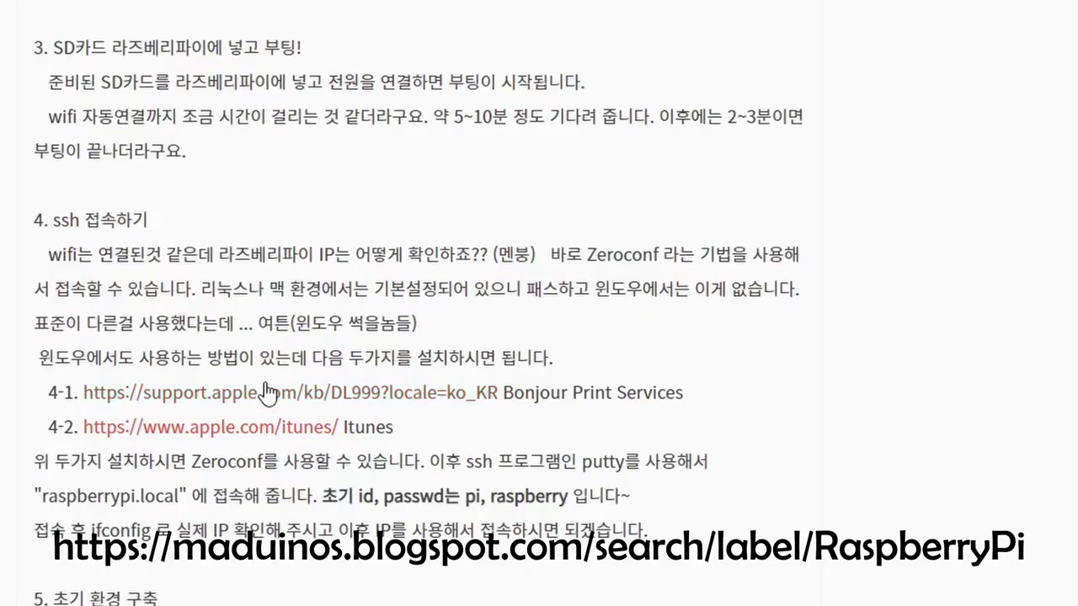
{"action": "left_click_drag", "start_coordinate": [162, 260], "coordinate": [681, 299]}
{"action": "left_click", "coordinate": [621, 360]}
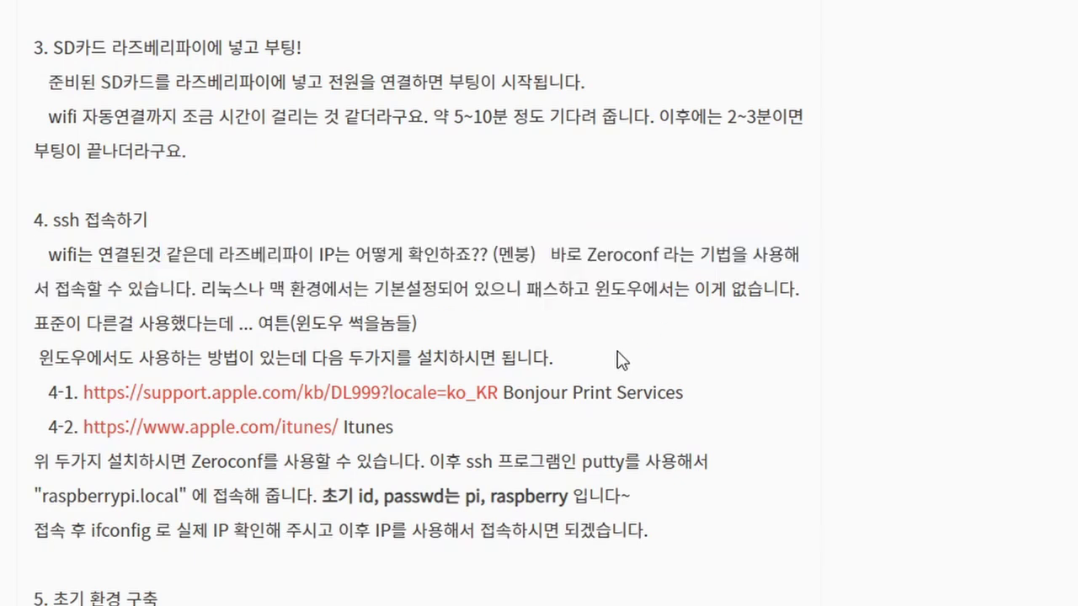
{"action": "left_click_drag", "start_coordinate": [42, 497], "coordinate": [178, 496]}
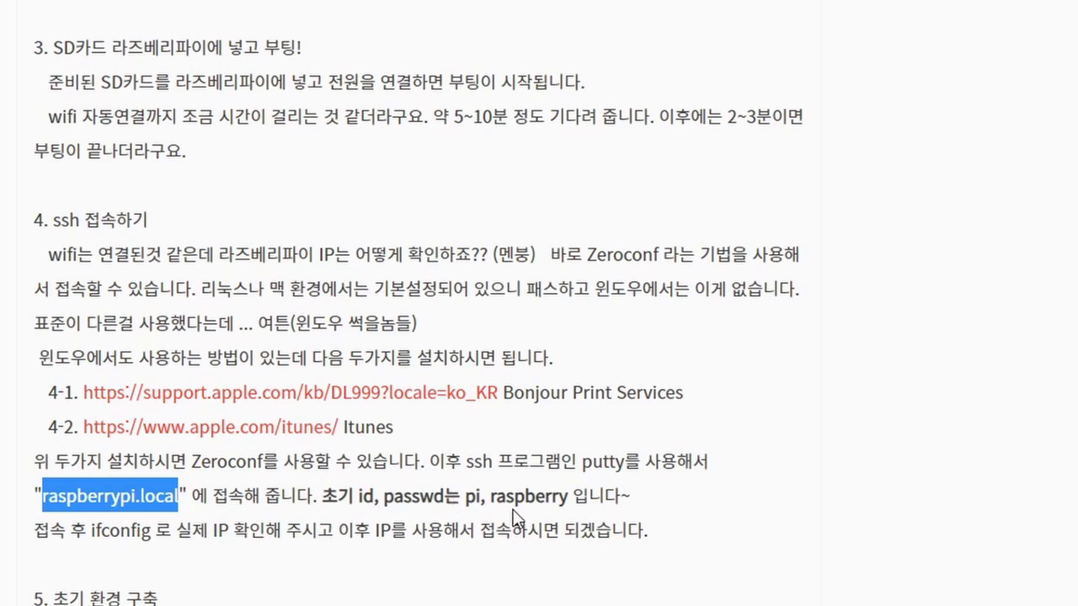
- Load the OMV5 saved session and connect to 192.168.0.39, trusting the new host key
{"action": "left_click", "coordinate": [503, 349]}
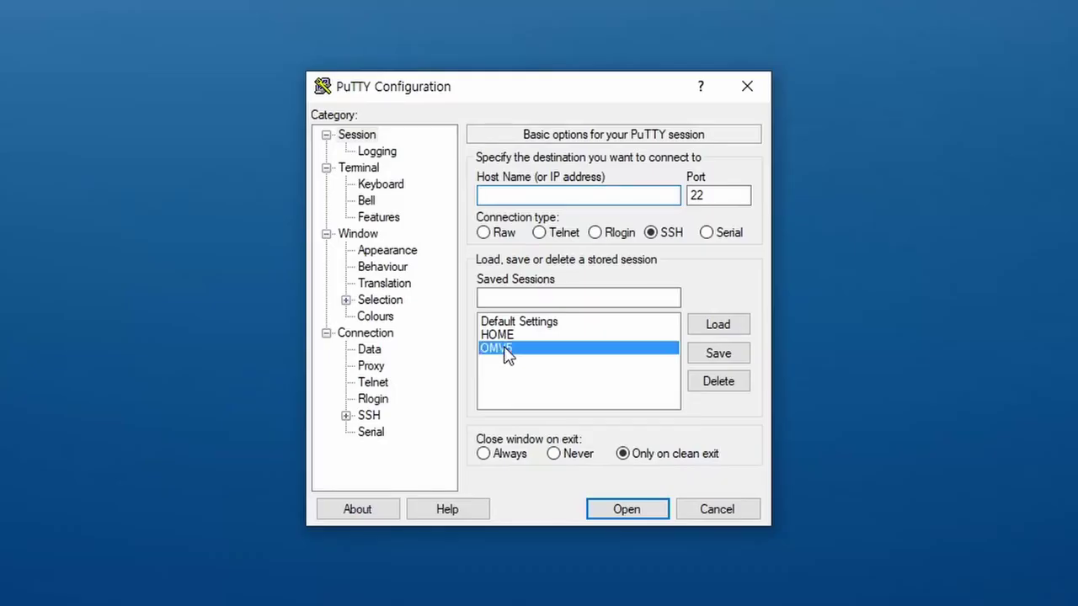
{"action": "left_click", "coordinate": [718, 324]}
{"action": "key", "text": "alt+n"}
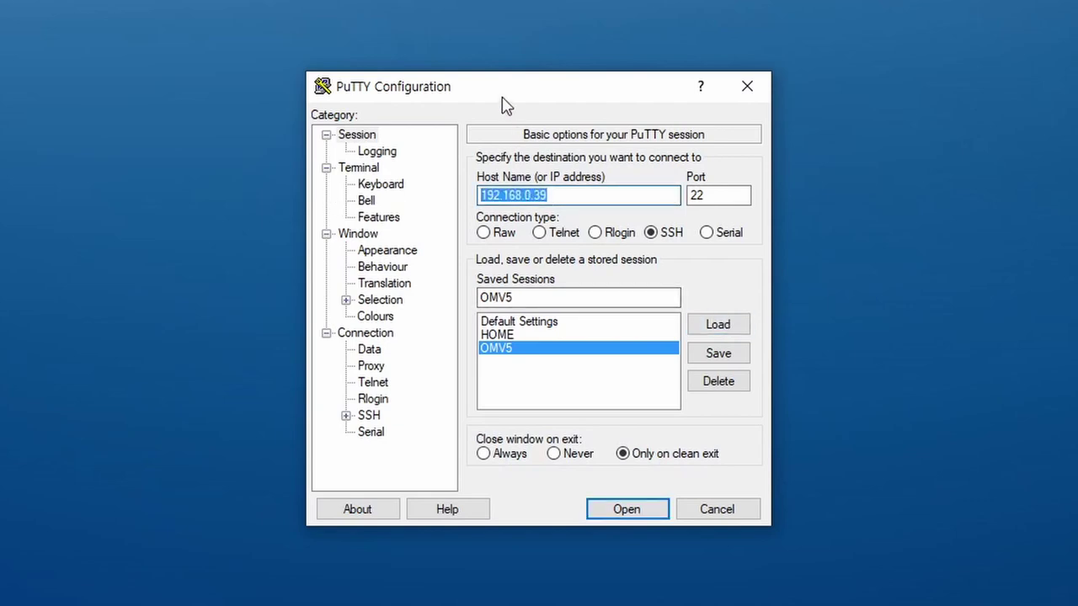
{"action": "left_click_drag", "start_coordinate": [538, 89], "coordinate": [521, 91]}
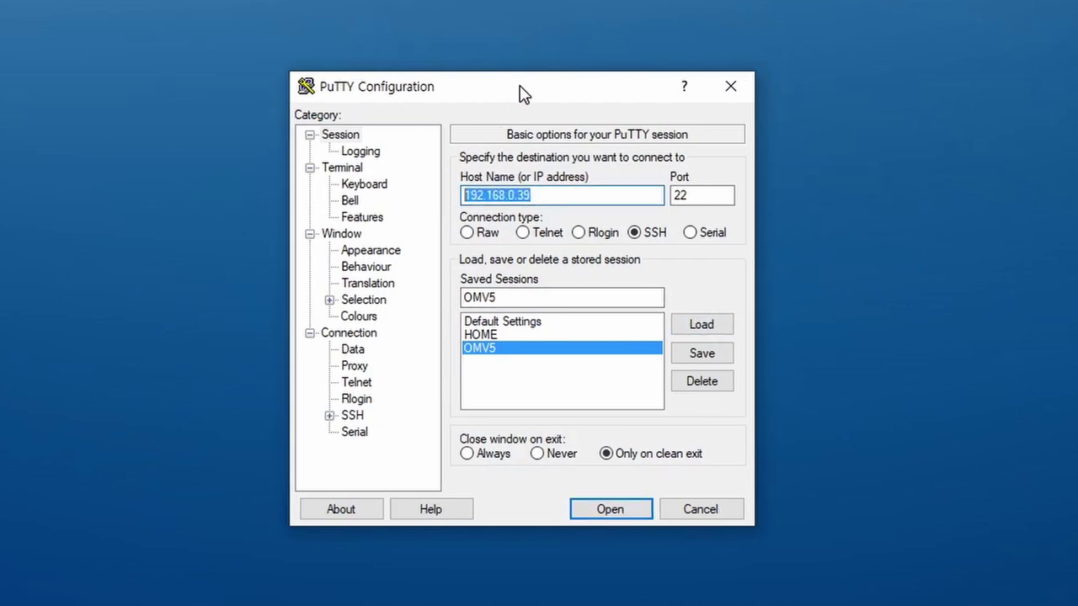
{"action": "left_click", "coordinate": [541, 352]}
{"action": "double_click", "coordinate": [541, 352]}
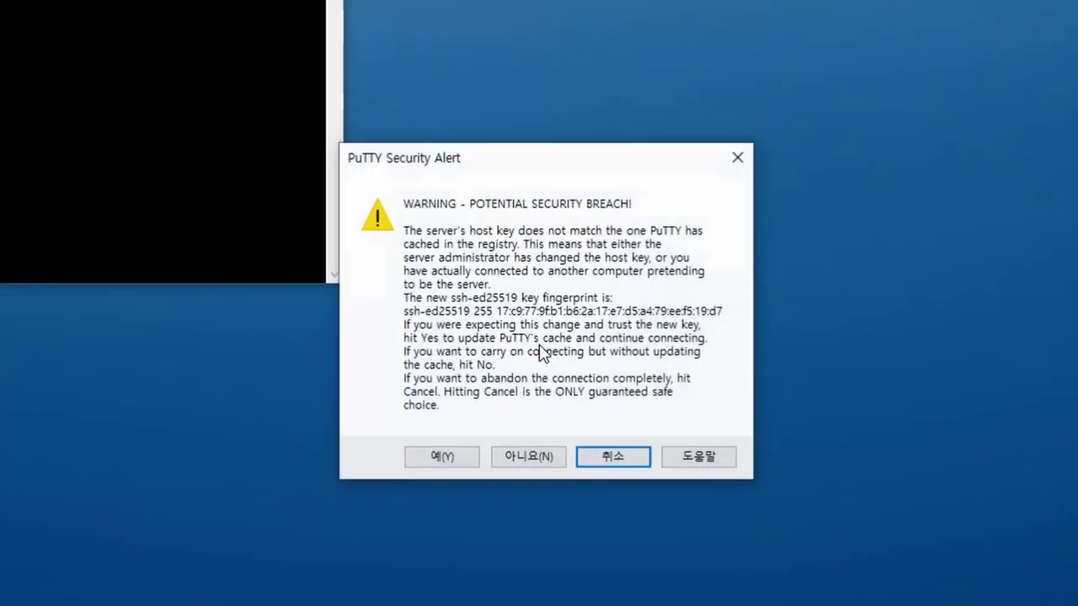
{"action": "left_click", "coordinate": [462, 459]}
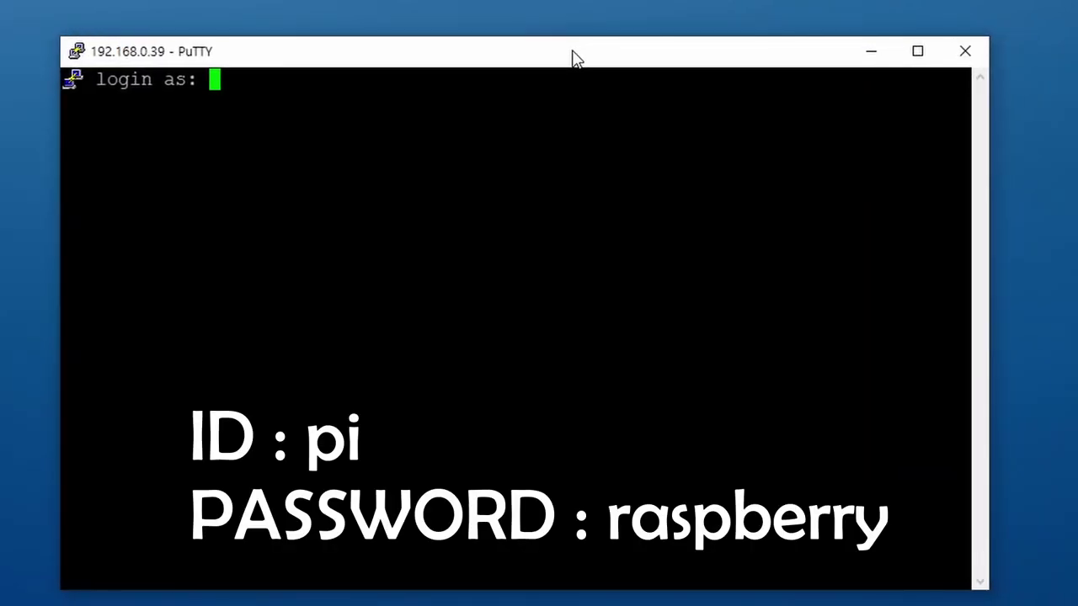
- Log in with the default pi account and its password
{"action": "type", "text": "pi"}
{"action": "key", "text": "Return"}
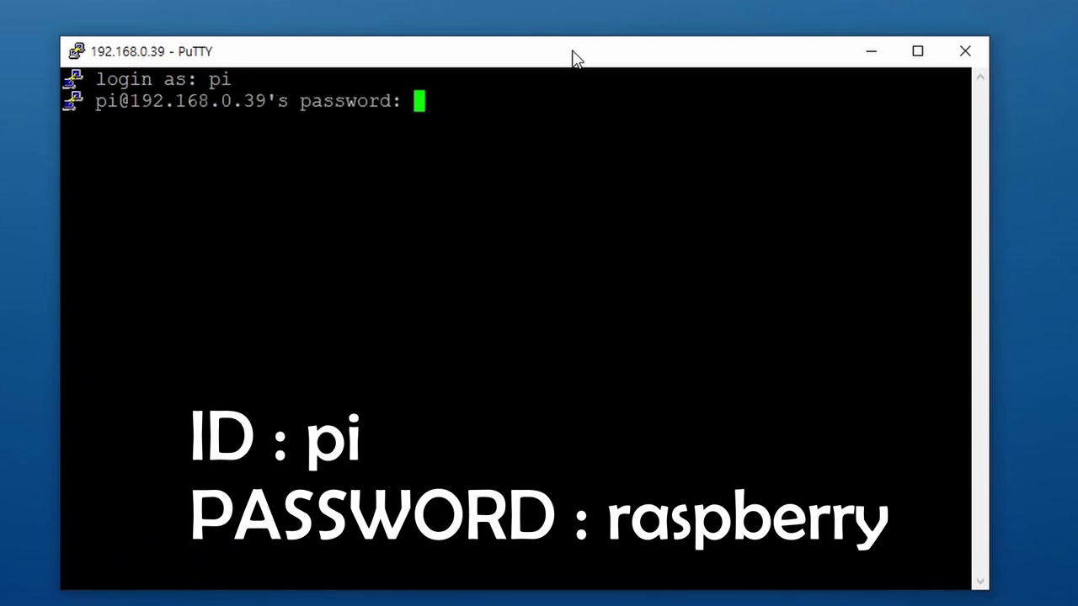
{"action": "type", "text": "raspberry"}
{"action": "key", "text": "Return"}
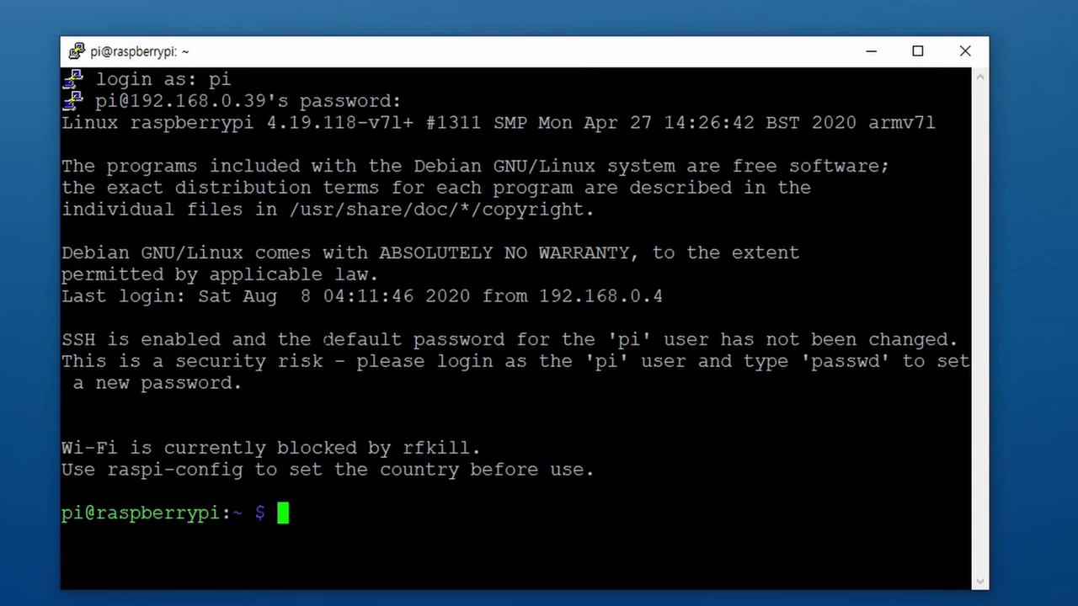
- Refresh package lists with sudo apt update and add user pi to the ssh group
{"action": "left_click_drag", "start_coordinate": [325, 339], "coordinate": [947, 338]}
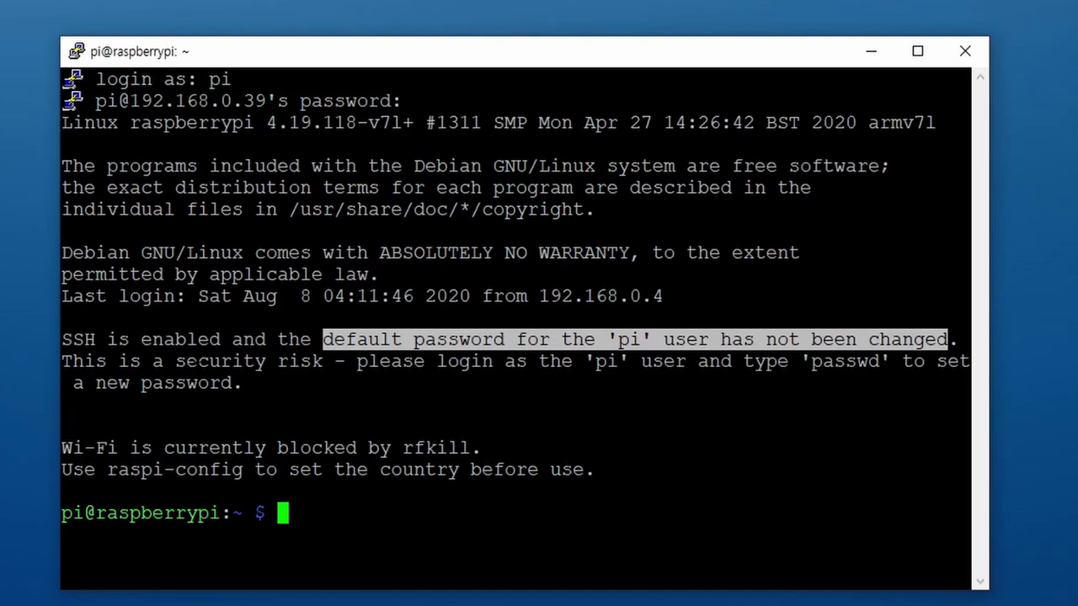
{"action": "left_click_drag", "start_coordinate": [62, 361], "coordinate": [534, 378]}
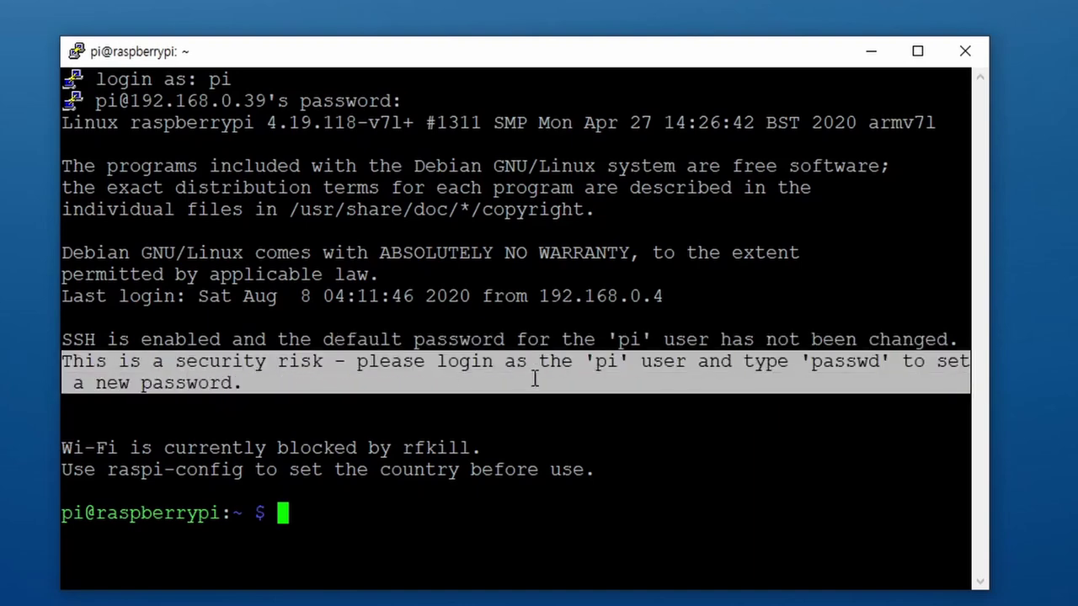
{"action": "triple_click", "coordinate": [617, 371]}
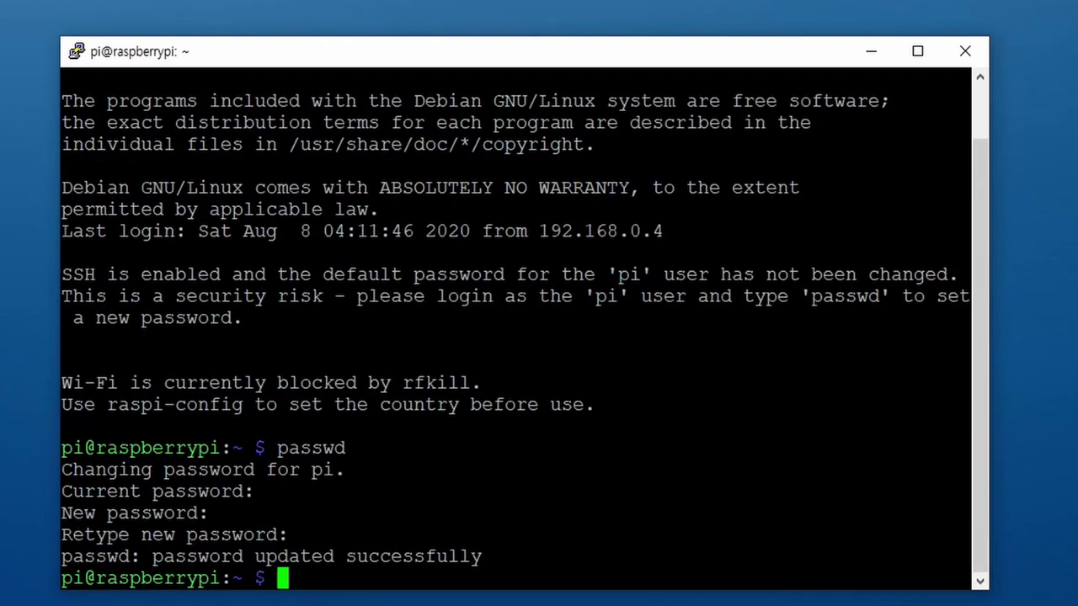
{"action": "type", "text": "sudo apt update"}
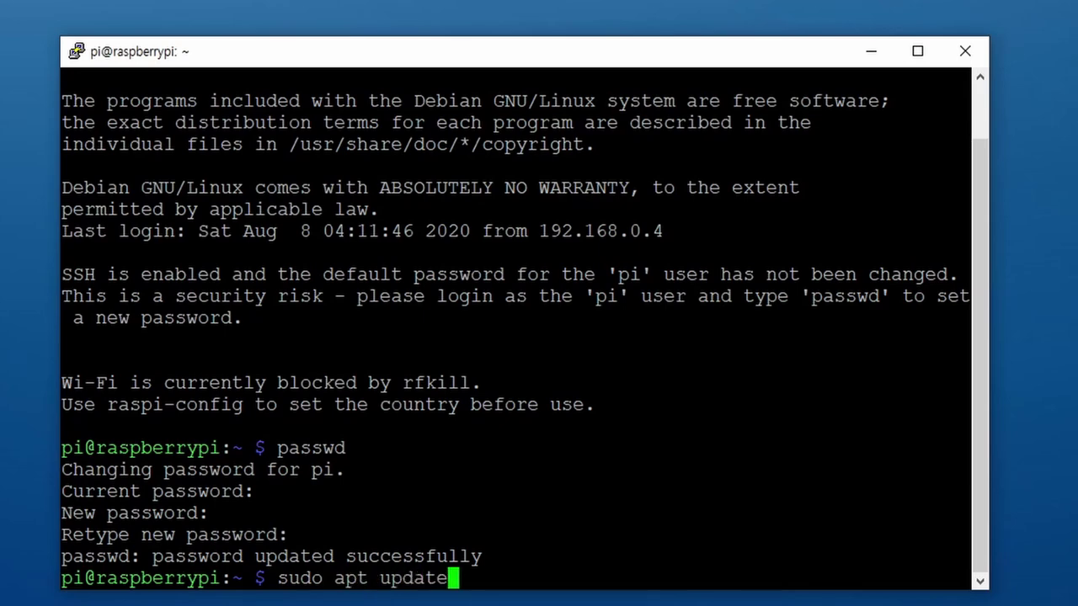
{"action": "key", "text": "Return"}
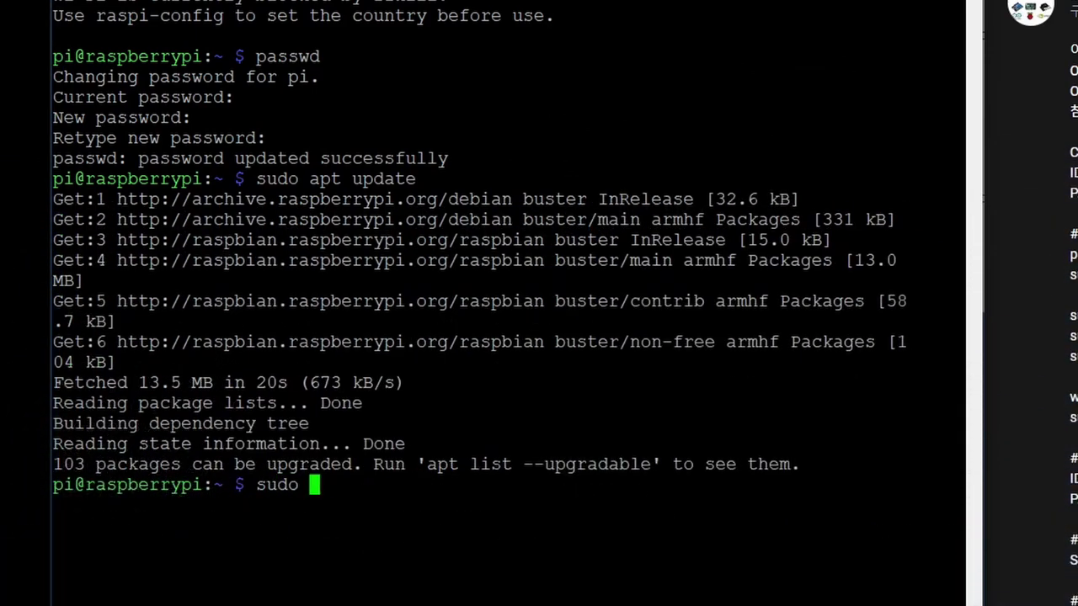
{"action": "type", "text": "addu"}
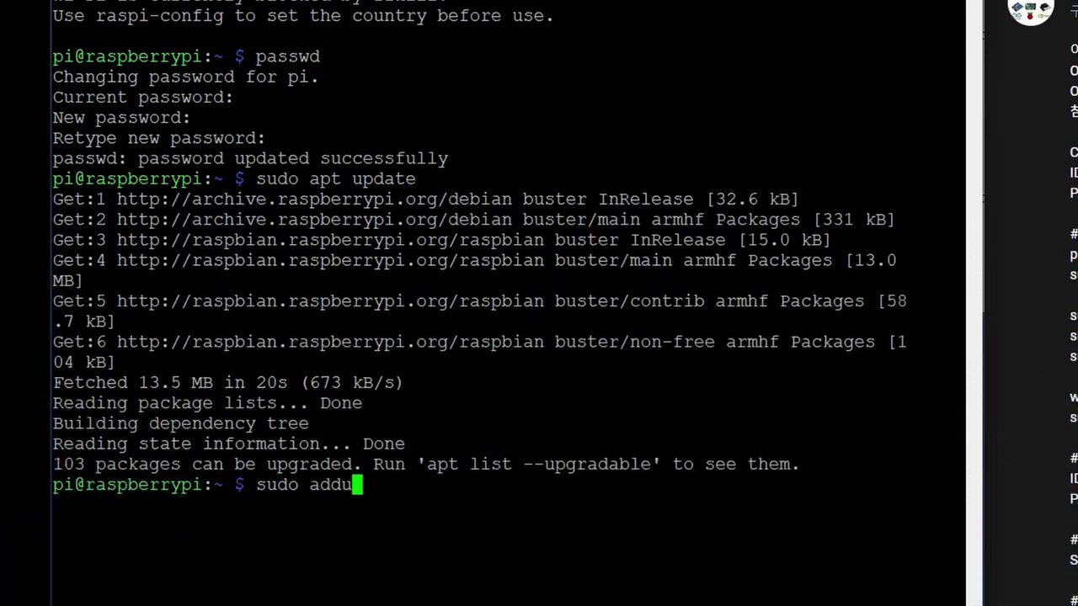
{"action": "type", "text": "ser pi ssh"}
{"action": "key", "text": "Return"}
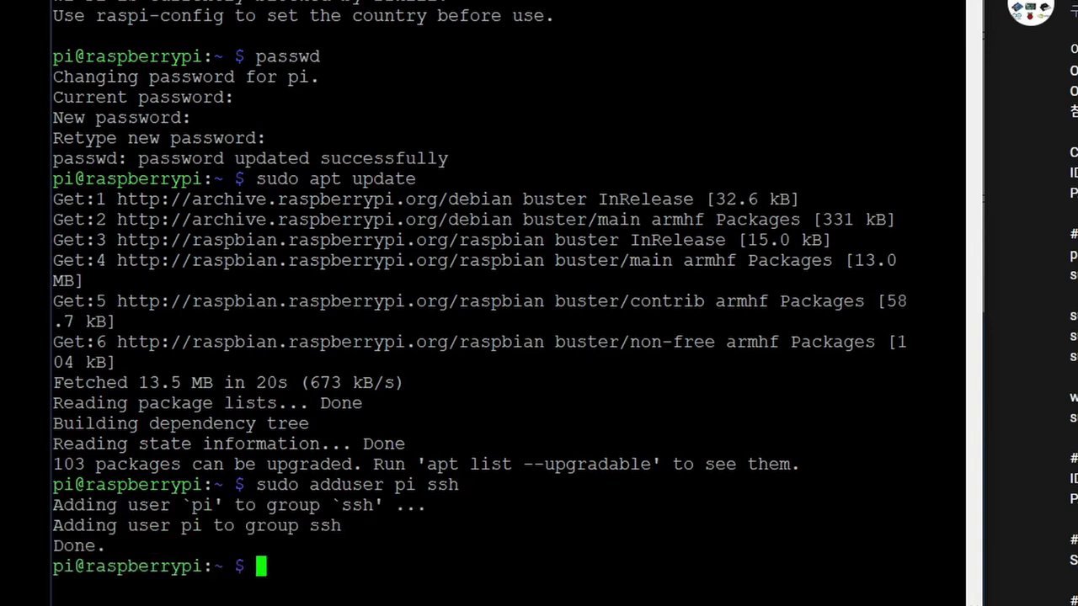
- Run sudo apt upgrade and confirm with y to install the 103 upgrades
{"action": "type", "text": "sudo apt upgrade"}
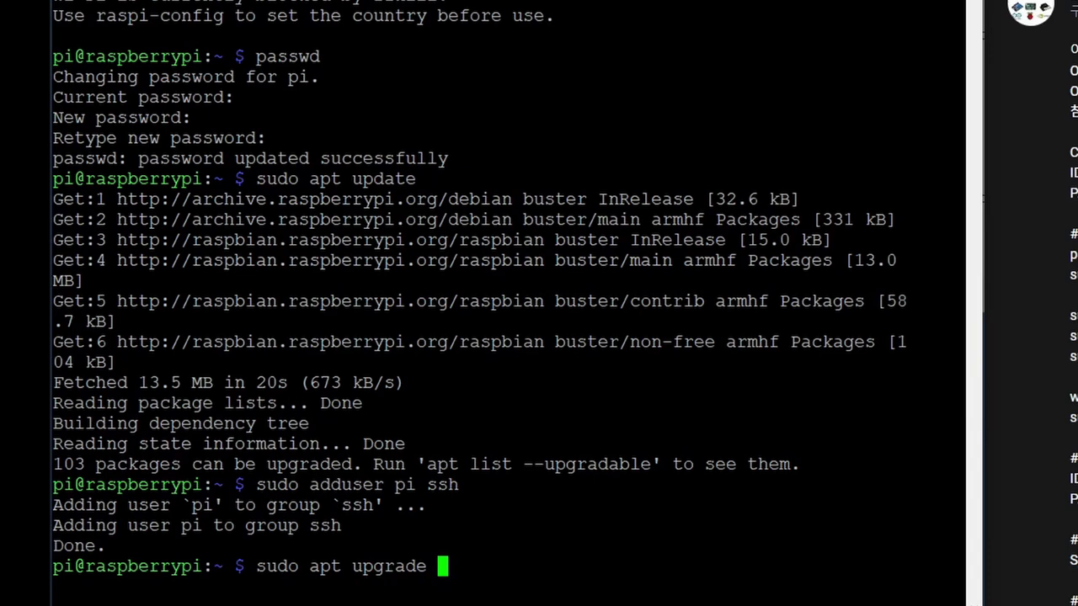
{"action": "key", "text": "Return"}
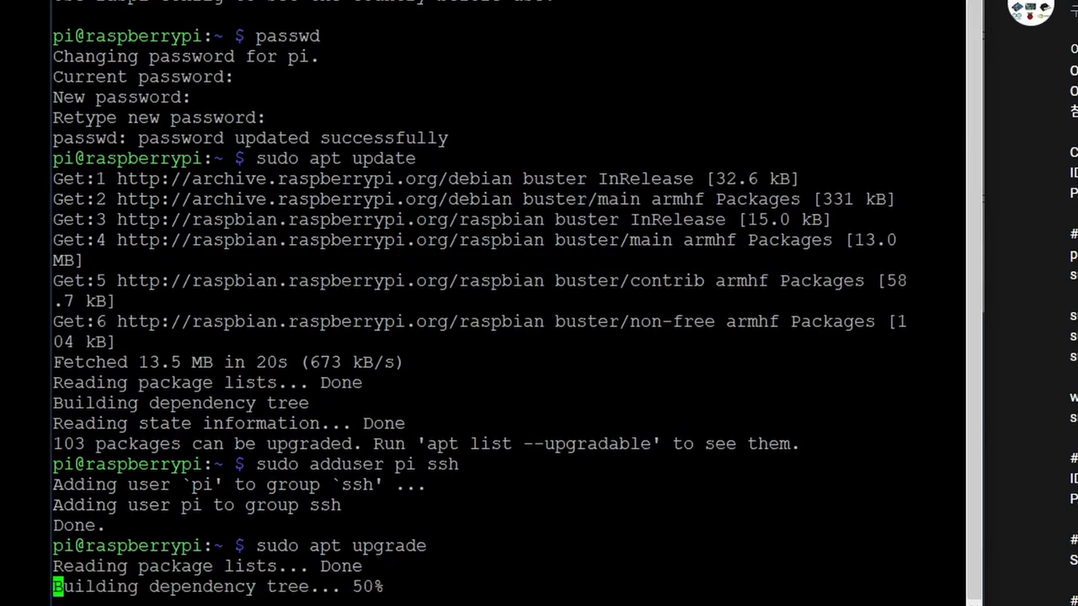
{"action": "type", "text": "y"}
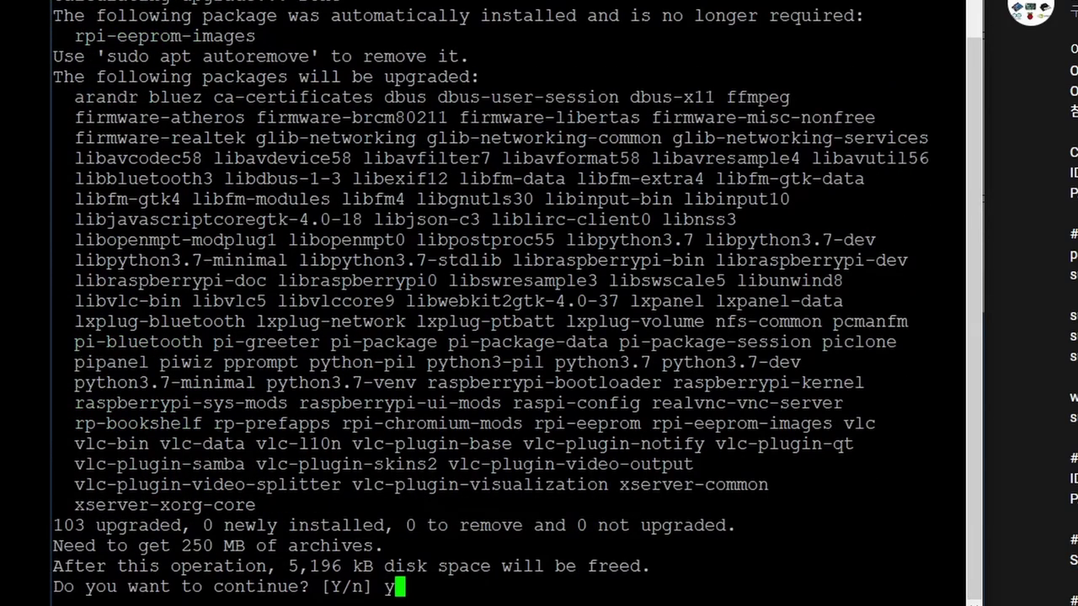
{"action": "key", "text": "Return"}
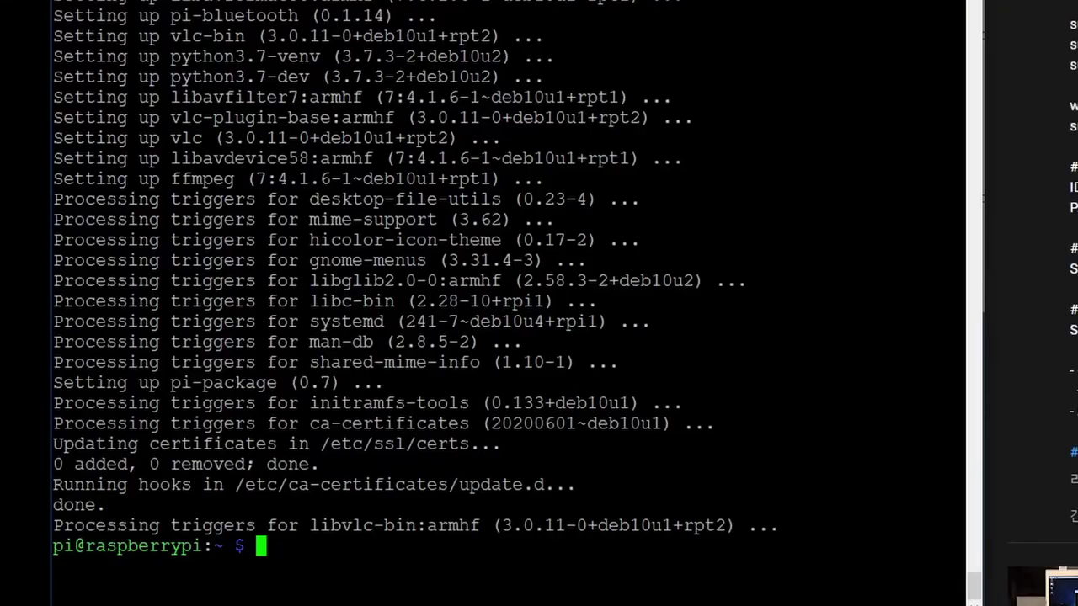
- Reboot the Pi with sudo reboot and log back in as pi
{"action": "type", "text": "sudo reboot"}
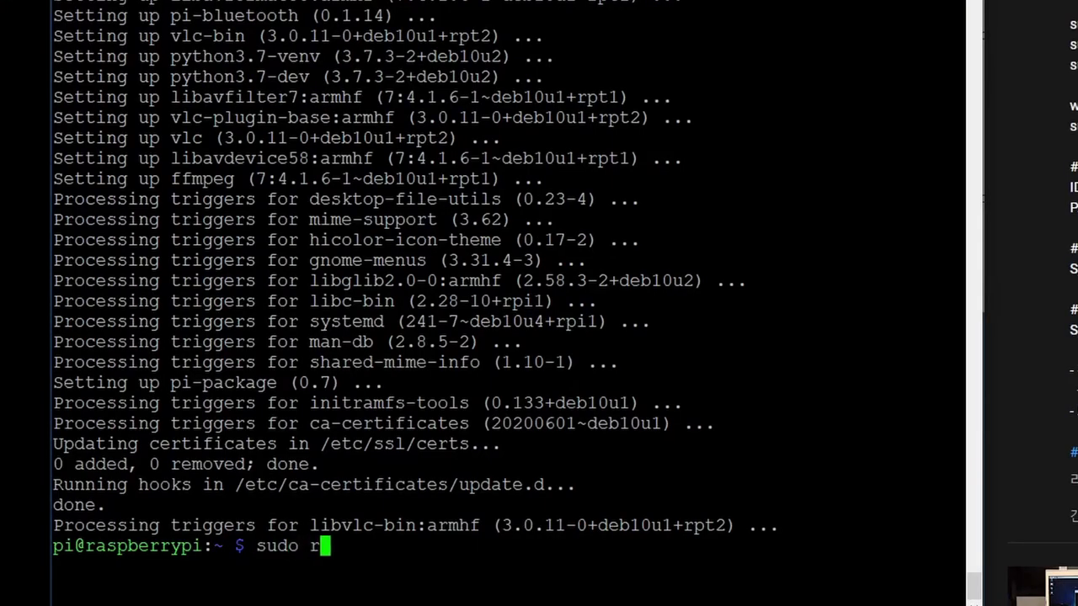
{"action": "key", "text": "Return"}
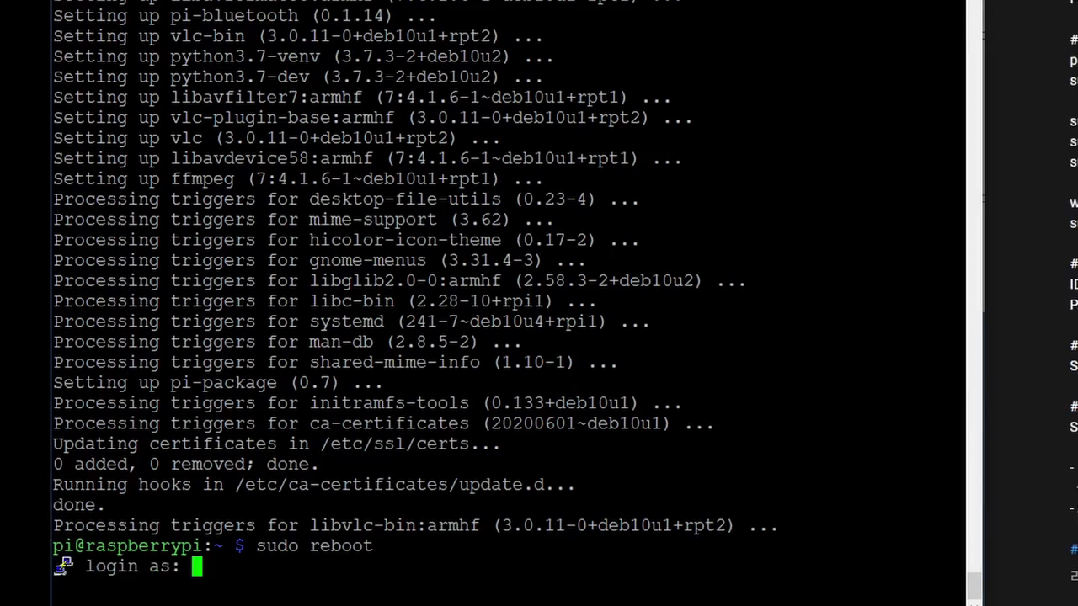
{"action": "type", "text": "pi"}
{"action": "key", "text": "Return"}
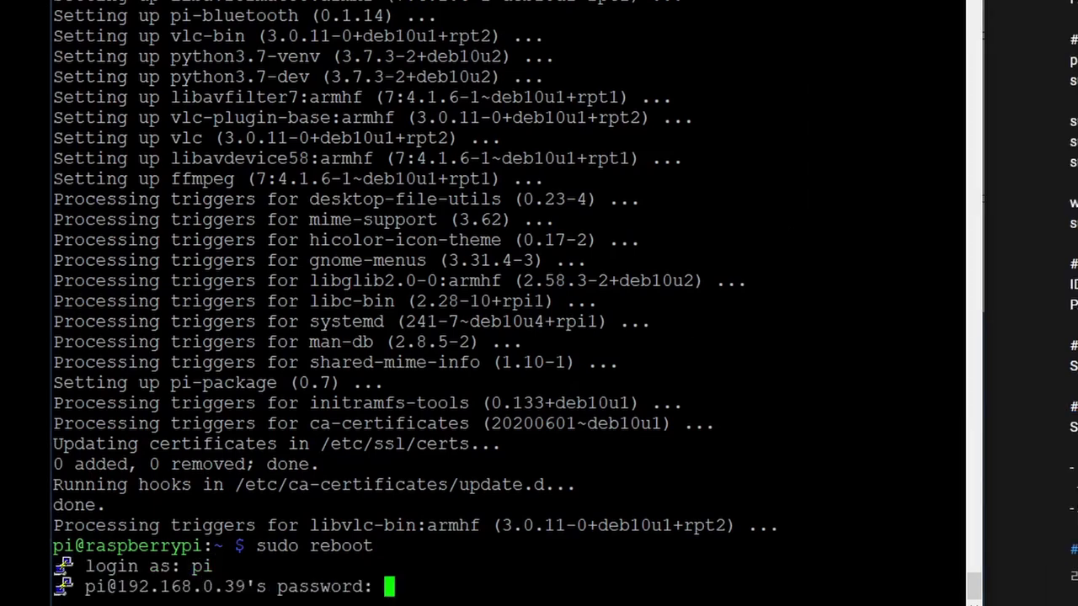
{"action": "key", "text": "Return"}
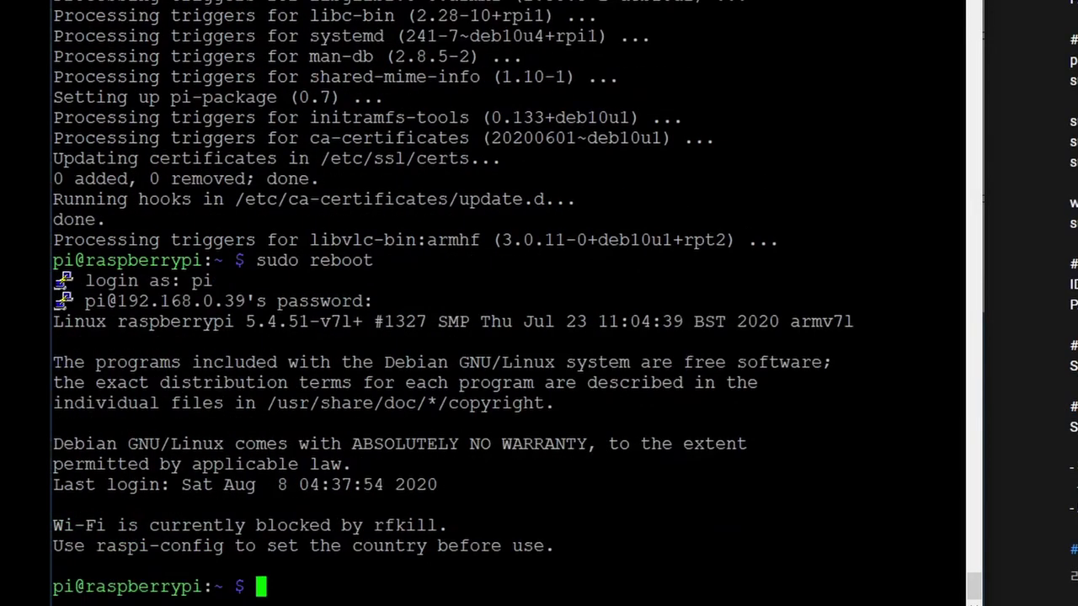
- Clear the terminal and run the pasted OpenMediaVault install command
{"action": "type", "text": "cle"}
{"action": "key", "text": "BackSpace"}
{"action": "key", "text": "BackSpace"}
{"action": "key", "text": "BackSpace"}
{"action": "type", "text": "clear"}
{"action": "key", "text": "Return"}
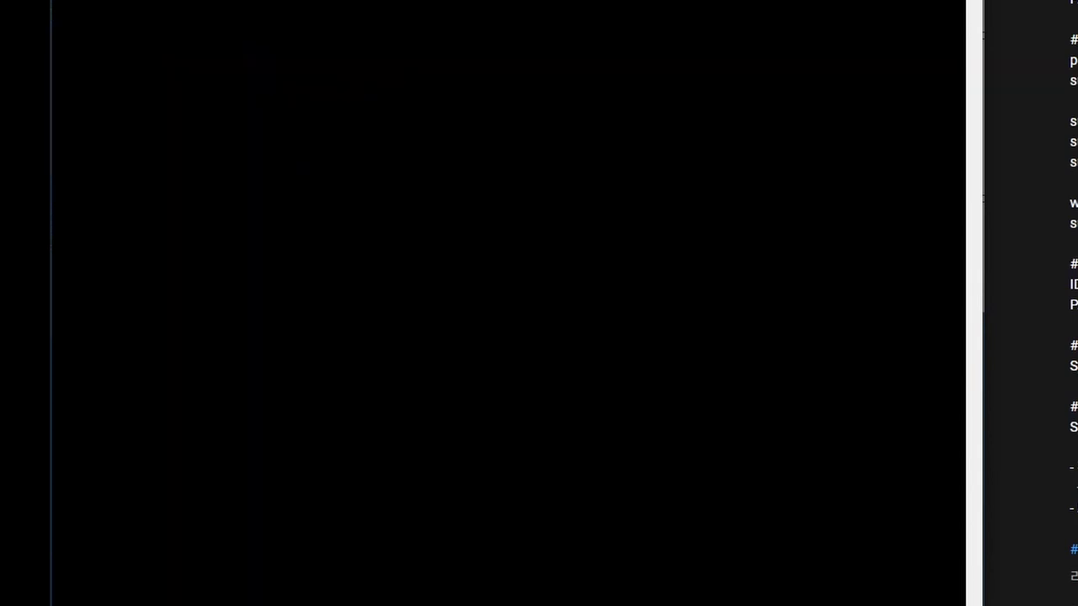
{"action": "type", "text": "wget -O - https://raw.githubusercontent.com/OpenMediaVault-Plugin-Developers/installScript/master/install | sudo bash"}
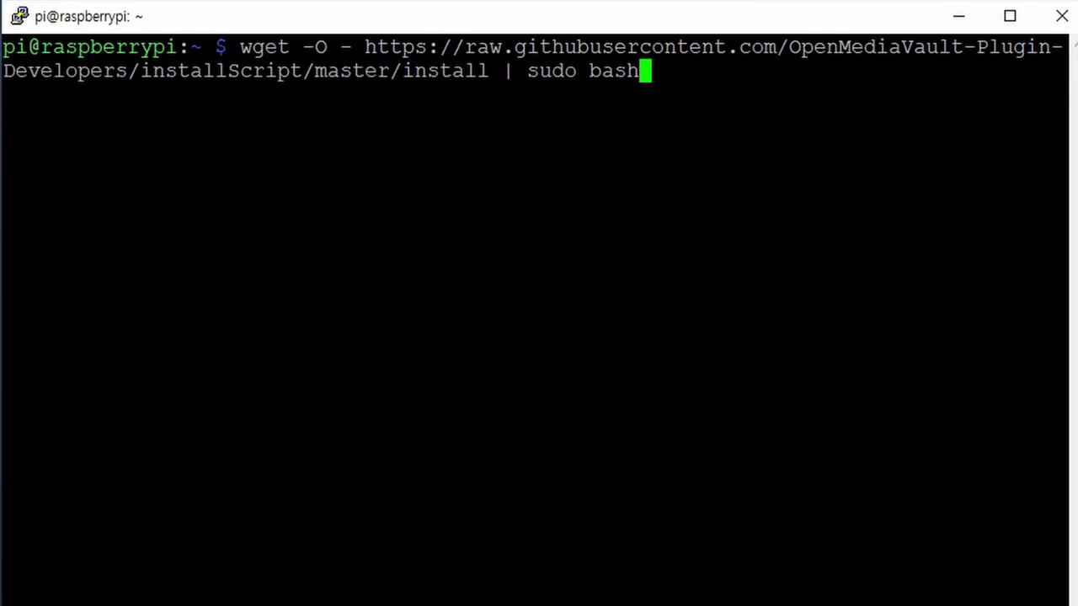
{"action": "key", "text": "Return"}
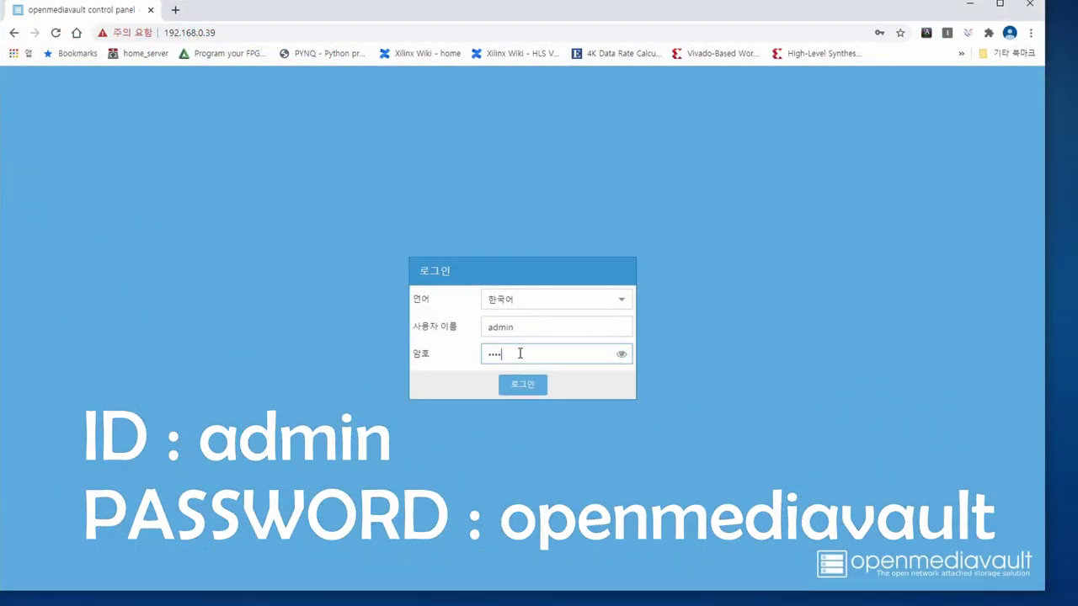
- Log in to the control panel and save a new, confirmed web administrator password
{"action": "key", "text": "Return"}
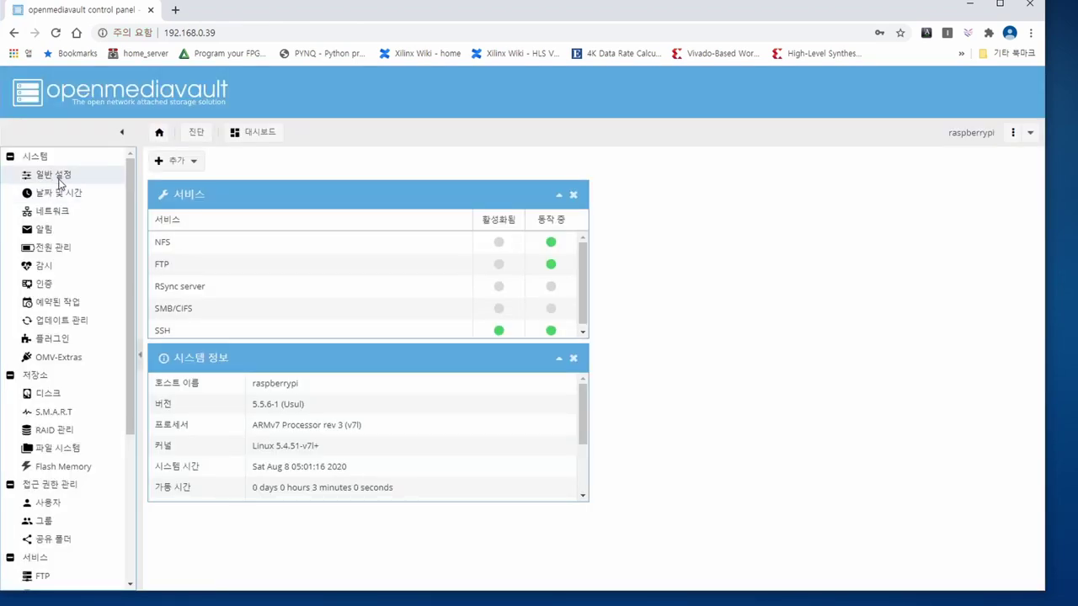
{"action": "left_click", "coordinate": [55, 175]}
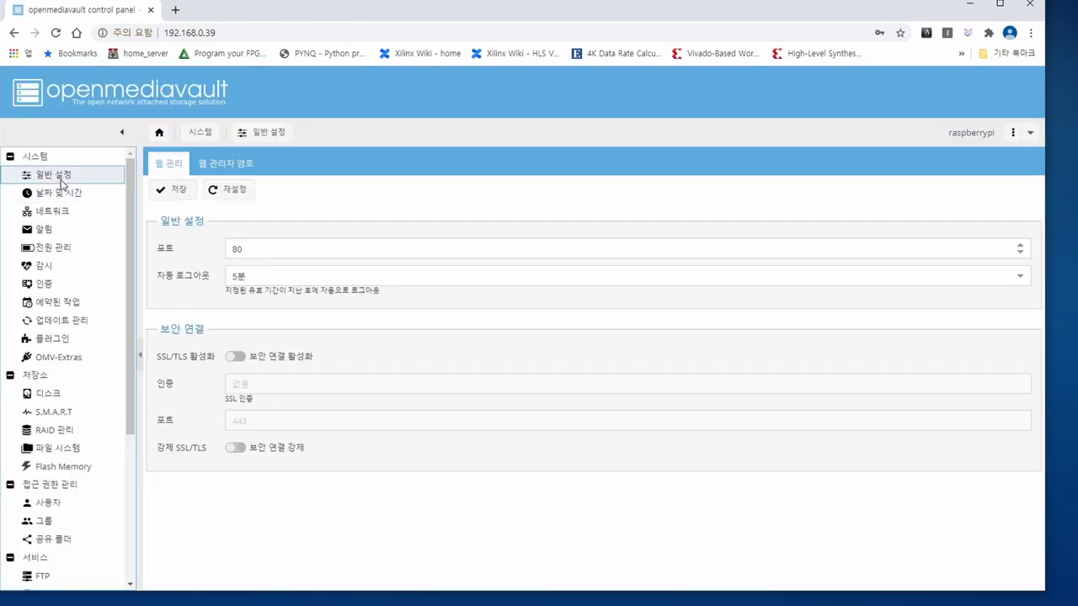
{"action": "left_click", "coordinate": [222, 162]}
{"action": "left_click", "coordinate": [248, 220]}
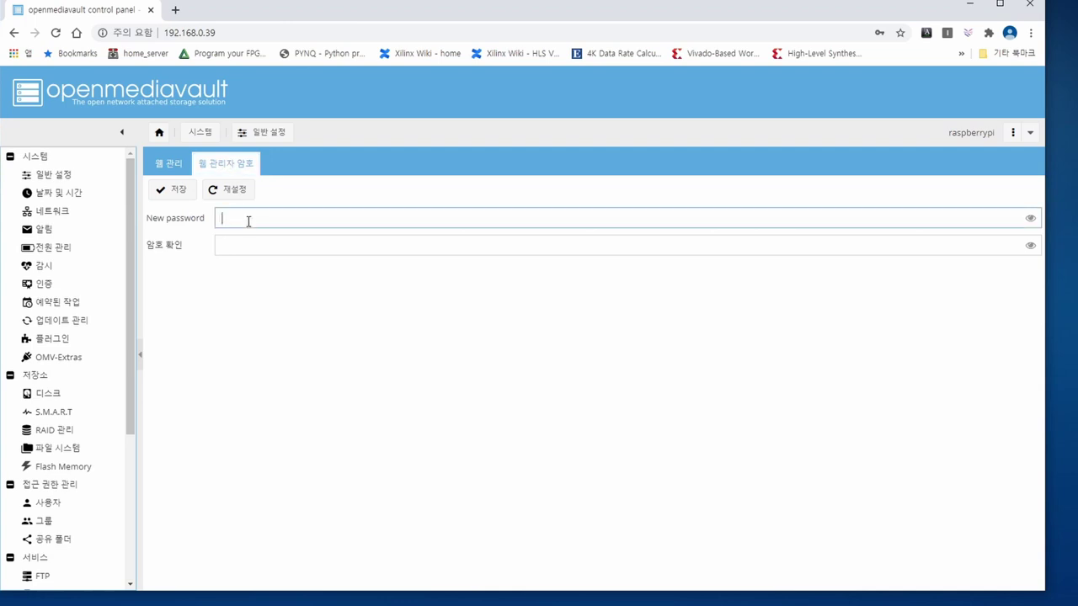
{"action": "key", "text": "Tab"}
{"action": "type", "text": "***"}
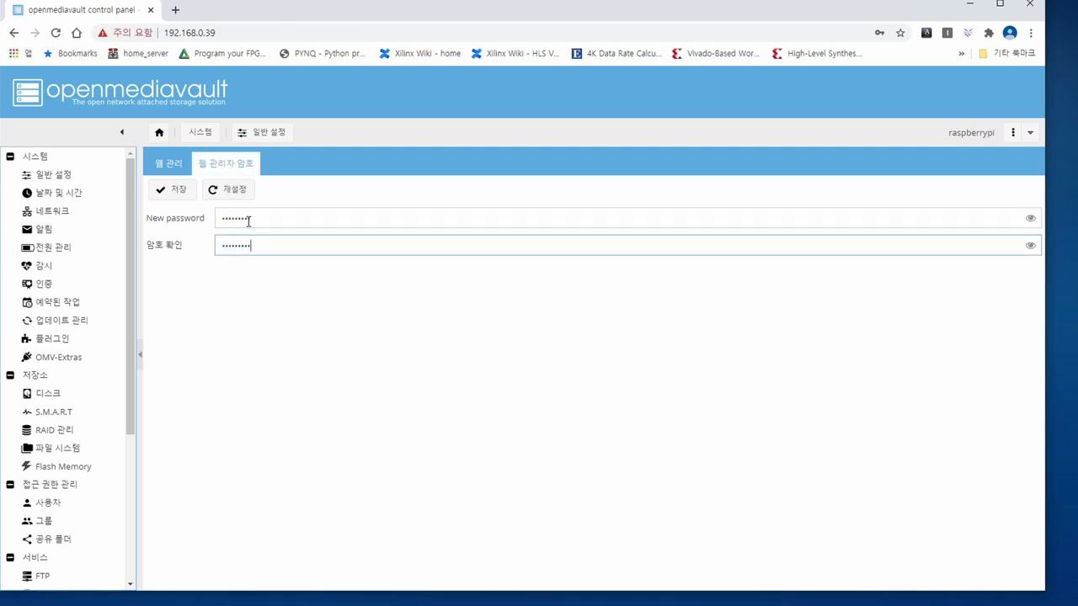
{"action": "left_click", "coordinate": [185, 195]}
{"action": "left_click", "coordinate": [52, 212]}
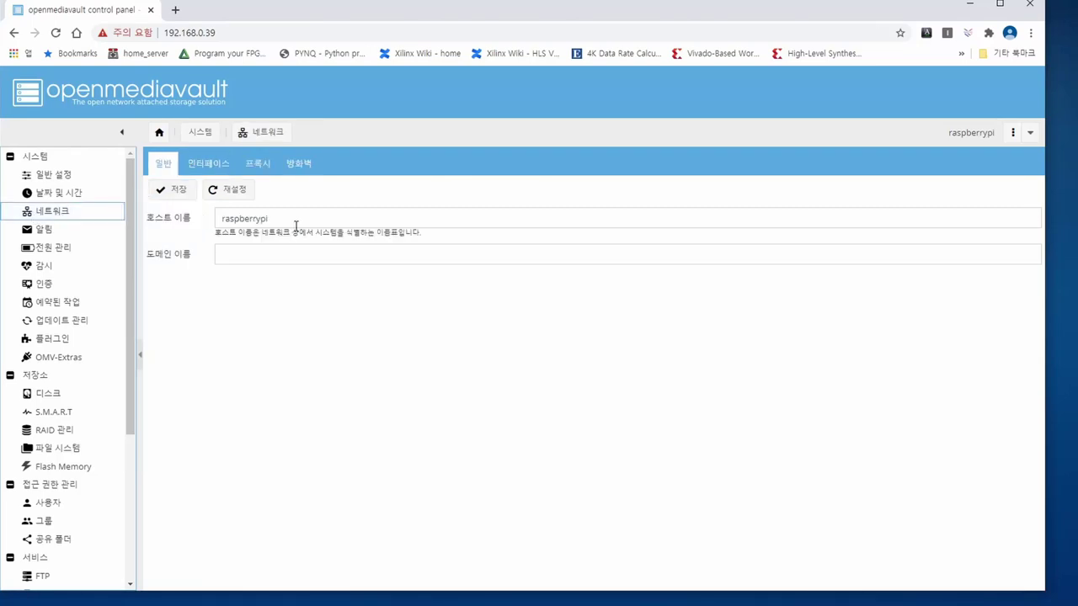
- Change the hostname to MaduinosOMV5, save and apply the change
{"action": "double_click", "coordinate": [262, 218]}
{"action": "type", "text": "Maduino"}
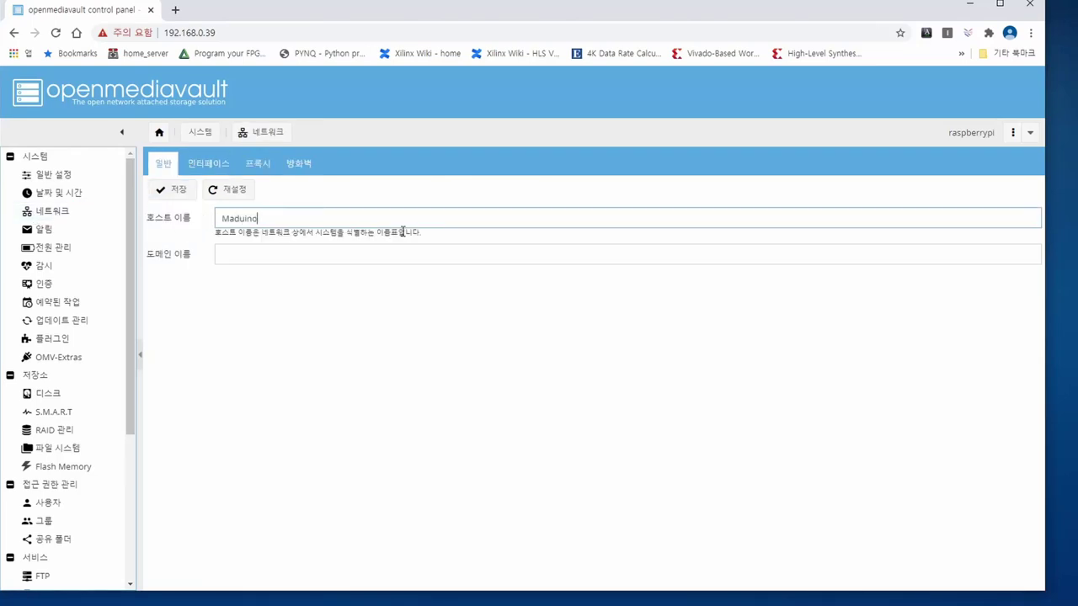
{"action": "type", "text": "sOMV5"}
{"action": "left_click", "coordinate": [173, 189]}
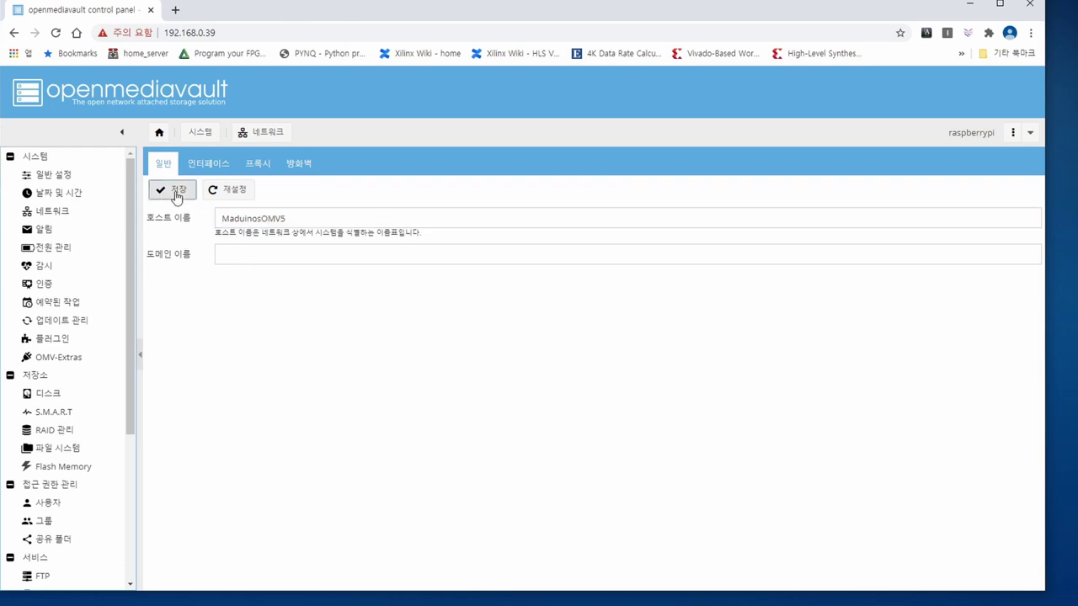
{"action": "left_click", "coordinate": [965, 85]}
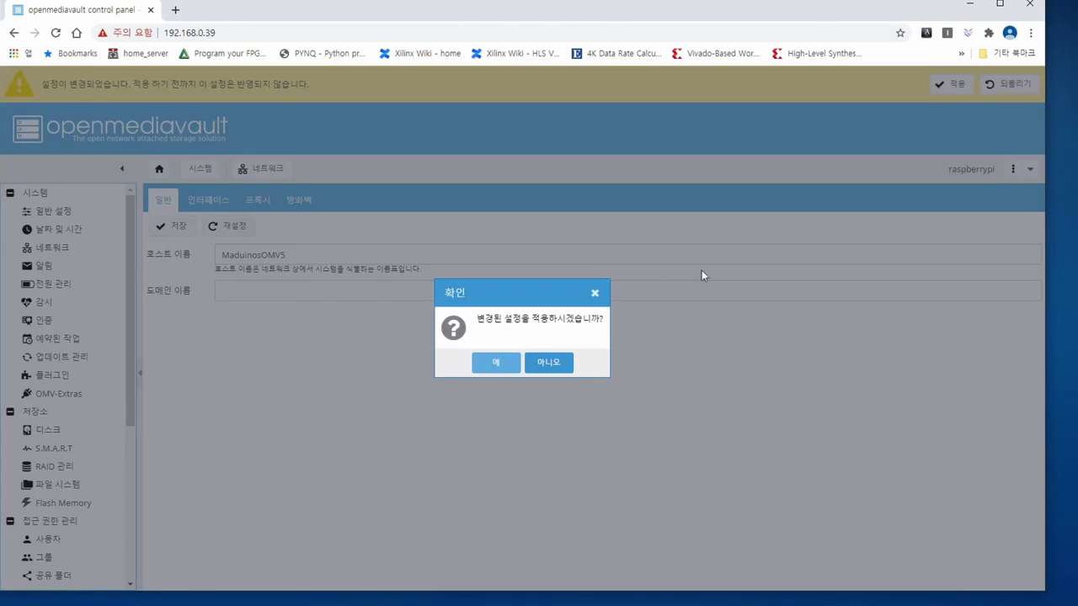
{"action": "left_click", "coordinate": [475, 362]}
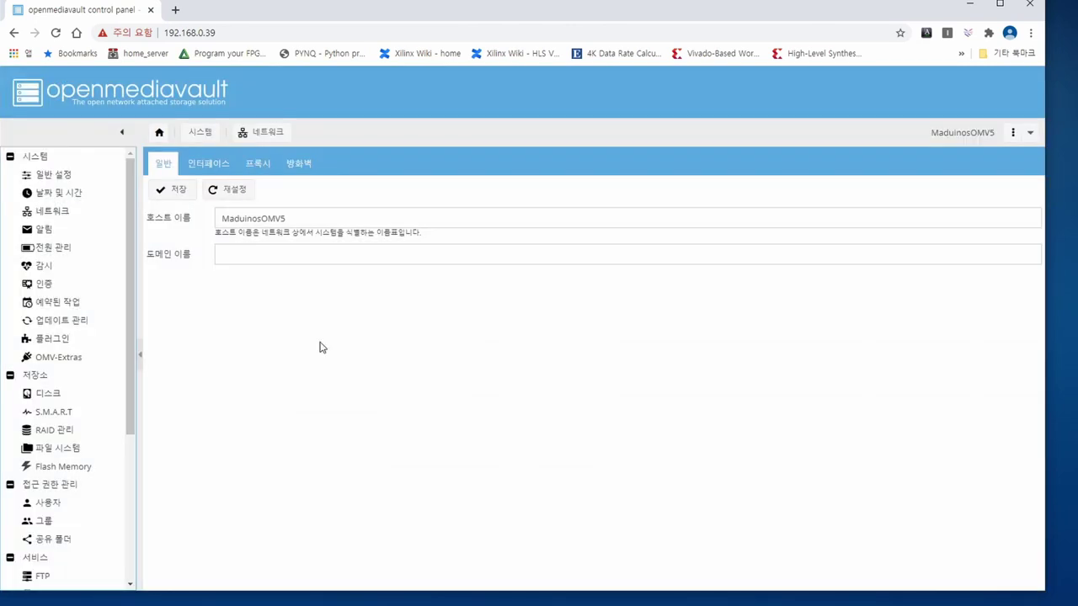
{"action": "left_click", "coordinate": [202, 168]}
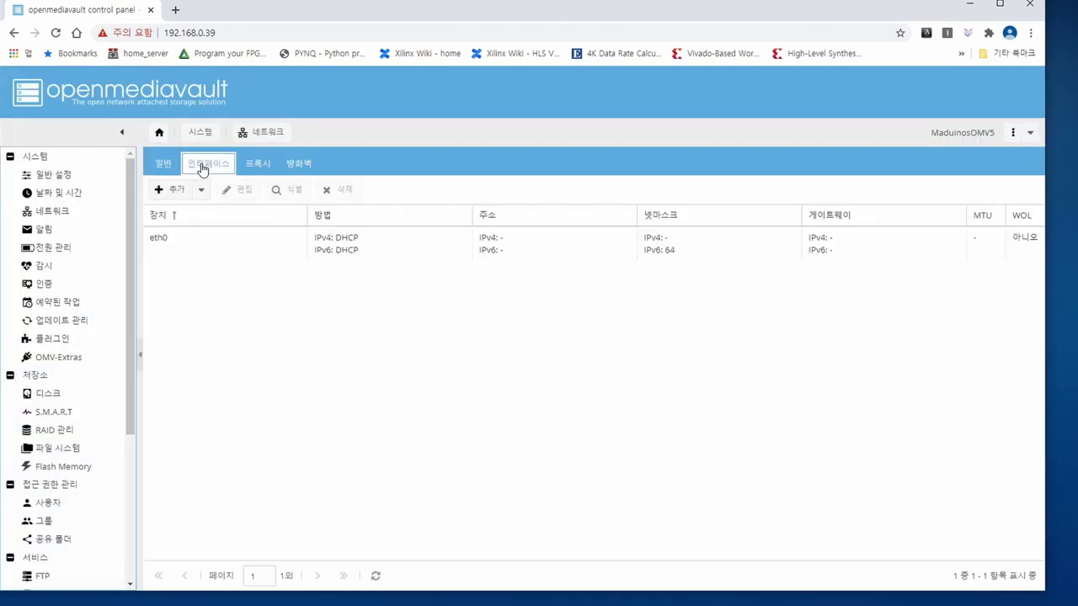
- Edit the eth0 interface and switch its IPv4 method to manual (수동)
{"action": "left_click", "coordinate": [383, 247]}
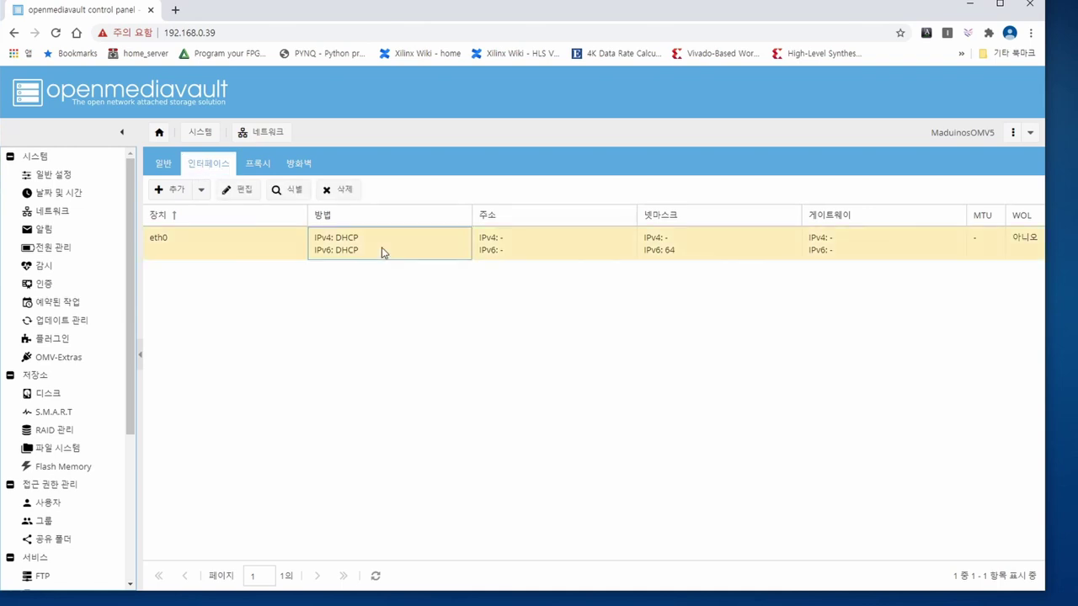
{"action": "left_click", "coordinate": [258, 194]}
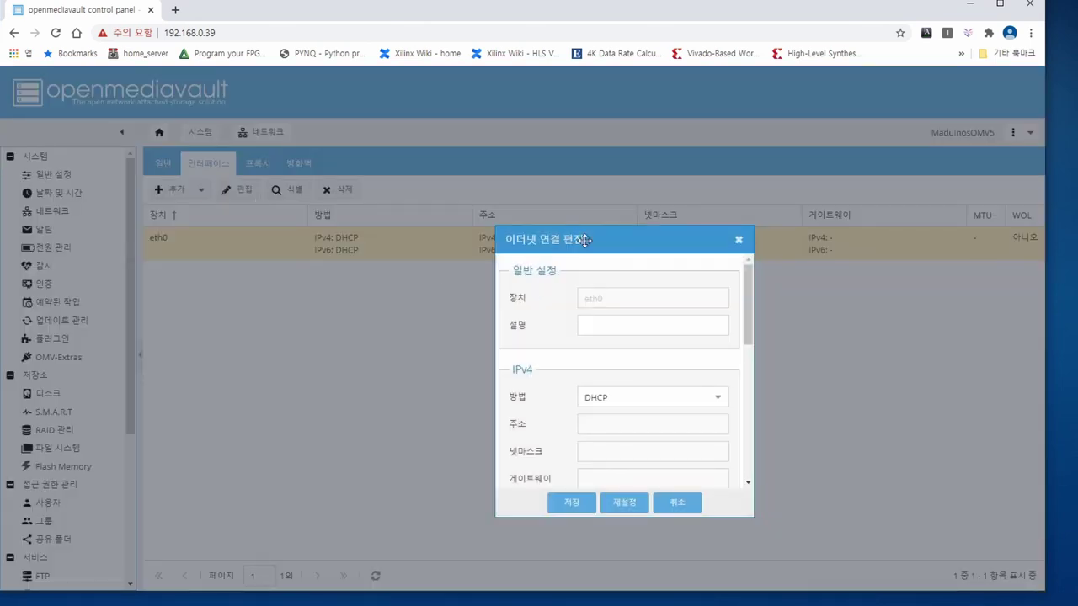
{"action": "left_click_drag", "start_coordinate": [583, 240], "coordinate": [482, 195]}
{"action": "scroll", "coordinate": [525, 278], "scroll_direction": "down", "scroll_amount": 2}
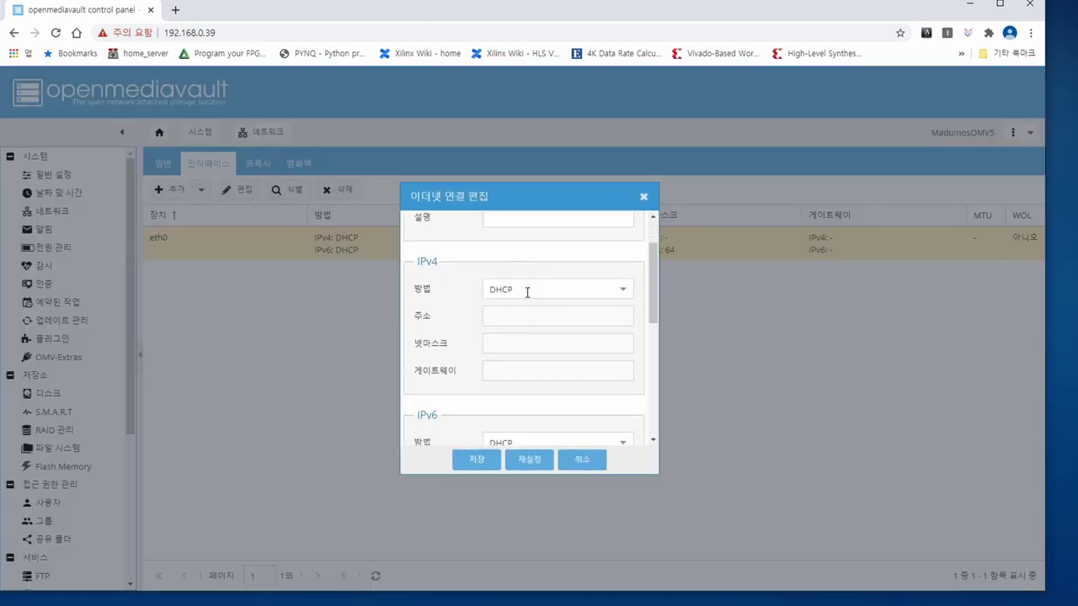
{"action": "left_click", "coordinate": [527, 290]}
{"action": "left_click", "coordinate": [532, 351]}
- Enter address 192.168.0.200, netmask 255.255.255.0 and gateway 192.168.0.1
{"action": "left_click", "coordinate": [516, 318]}
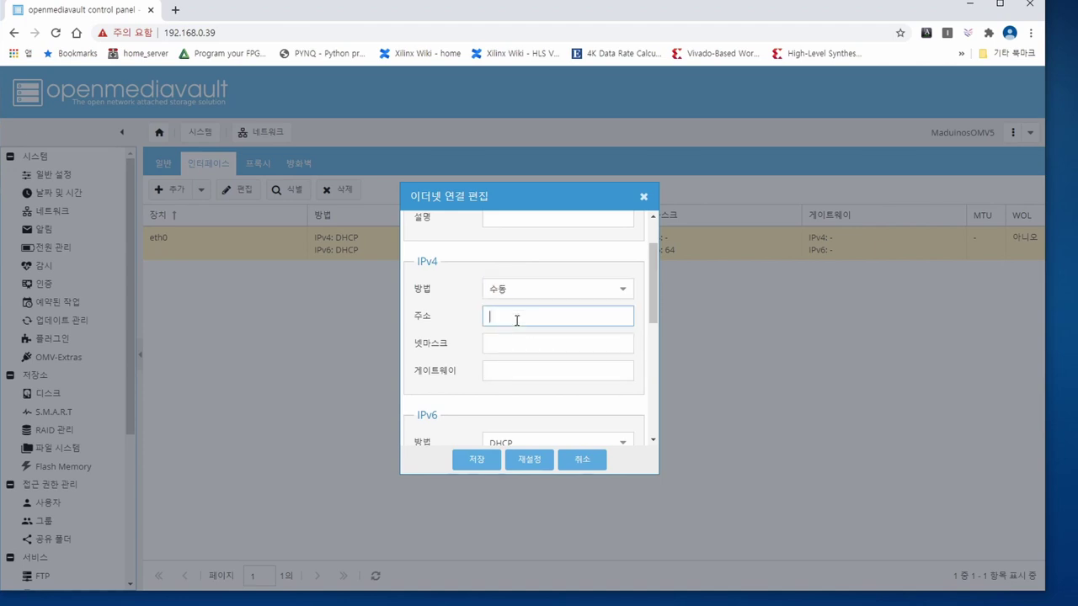
{"action": "type", "text": "192.168.0.200"}
{"action": "left_click", "coordinate": [512, 343]}
{"action": "type", "text": "2"}
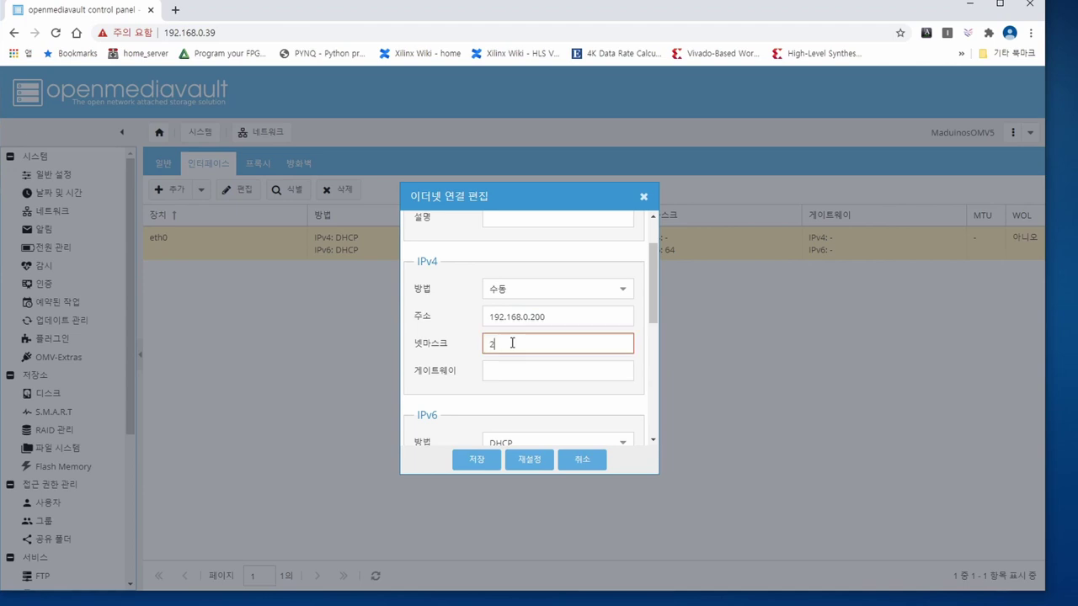
{"action": "type", "text": "55.255.255.0"}
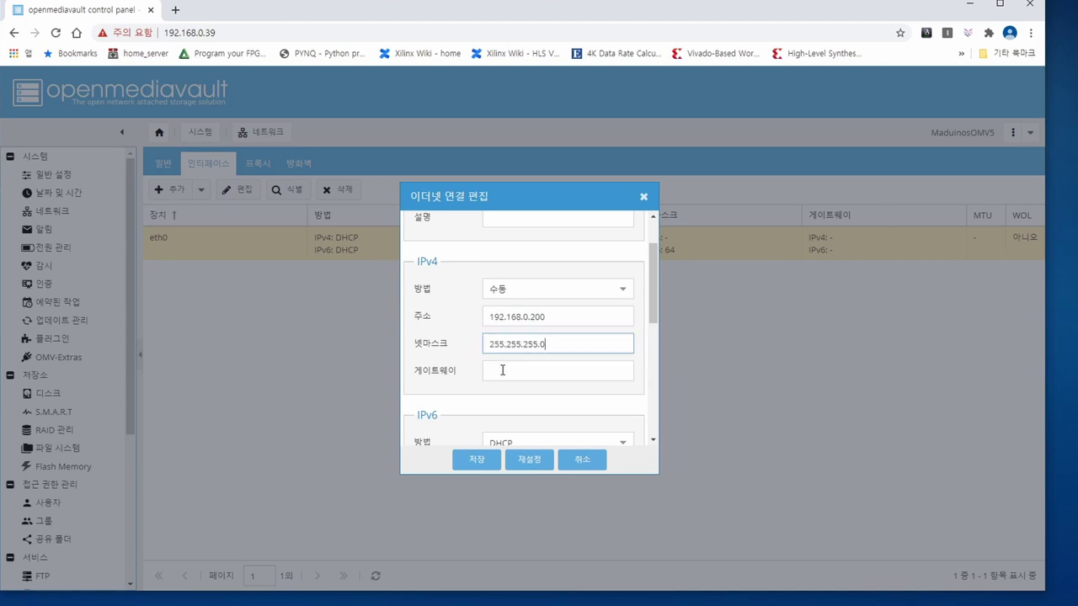
{"action": "left_click", "coordinate": [503, 371]}
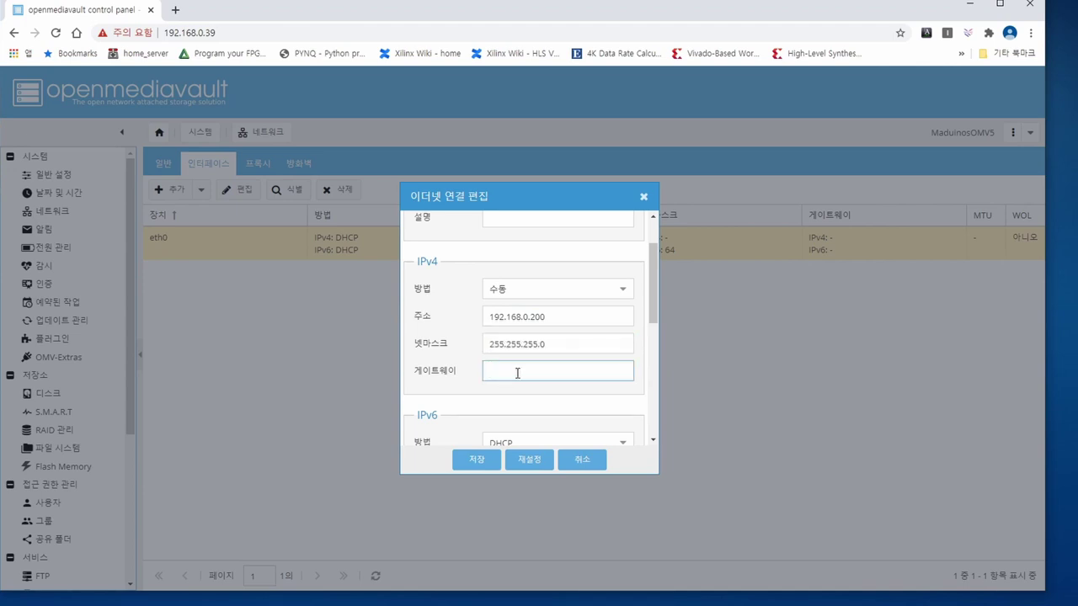
{"action": "type", "text": "192.168.0.1"}
{"action": "scroll", "coordinate": [463, 347], "scroll_direction": "down", "scroll_amount": 3}
{"action": "scroll", "coordinate": [447, 347], "scroll_direction": "up", "scroll_amount": 3}
{"action": "key", "text": "super"}
- Read DNS servers via ipconfig in cmd and enter 210.220.163.82,219.250.36.130 for eth0
{"action": "type", "text": "cmd"}
{"action": "key", "text": "Return"}
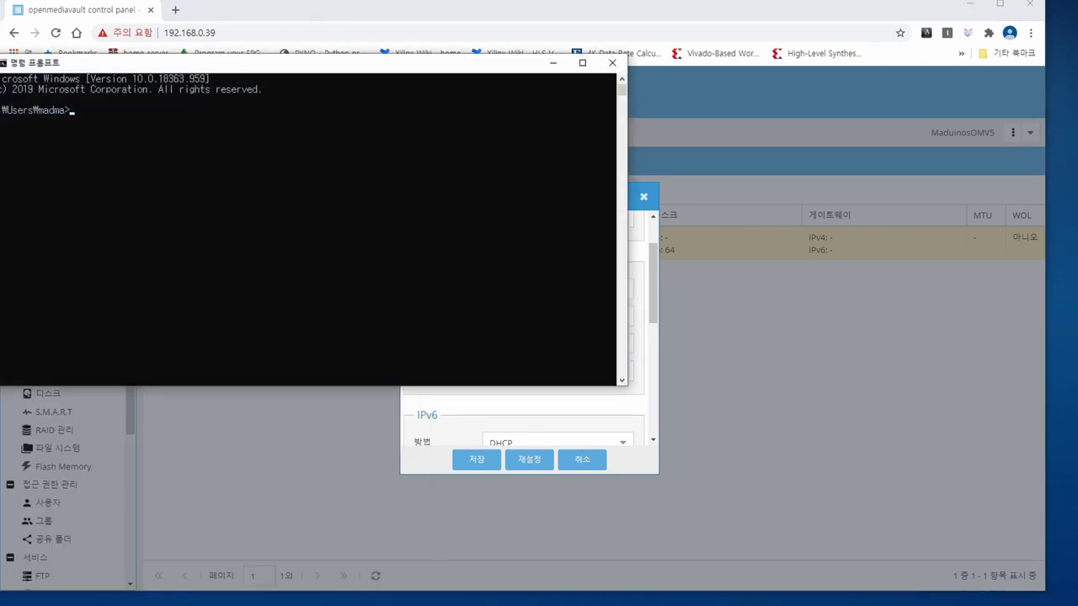
{"action": "left_click_drag", "start_coordinate": [278, 57], "coordinate": [710, 16]}
{"action": "left_click", "coordinate": [758, 102]}
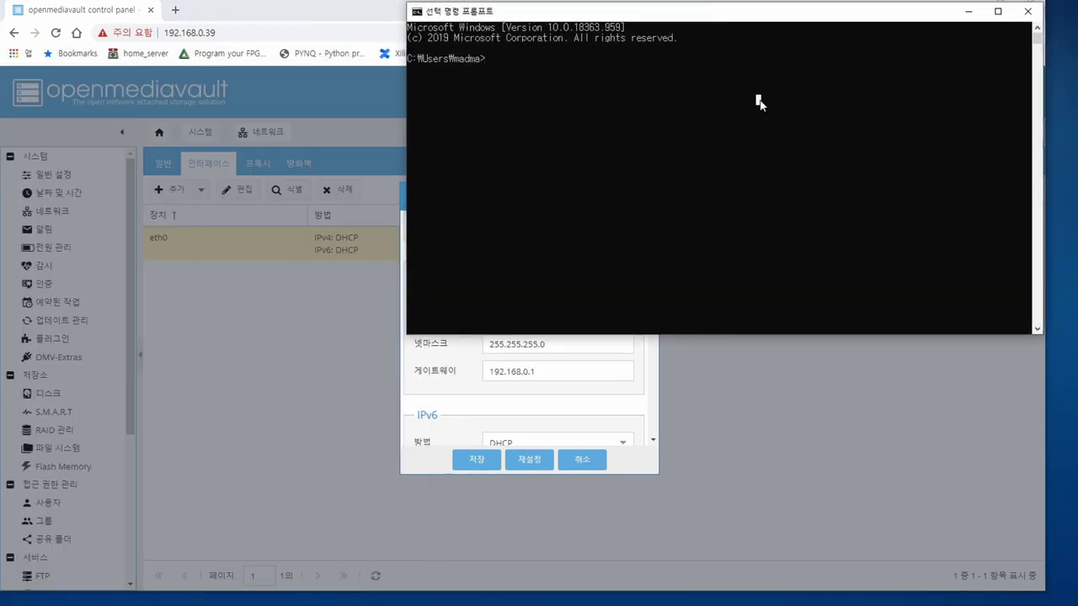
{"action": "key", "text": "Escape"}
{"action": "type", "text": "ipconfig"}
{"action": "key", "text": "Return"}
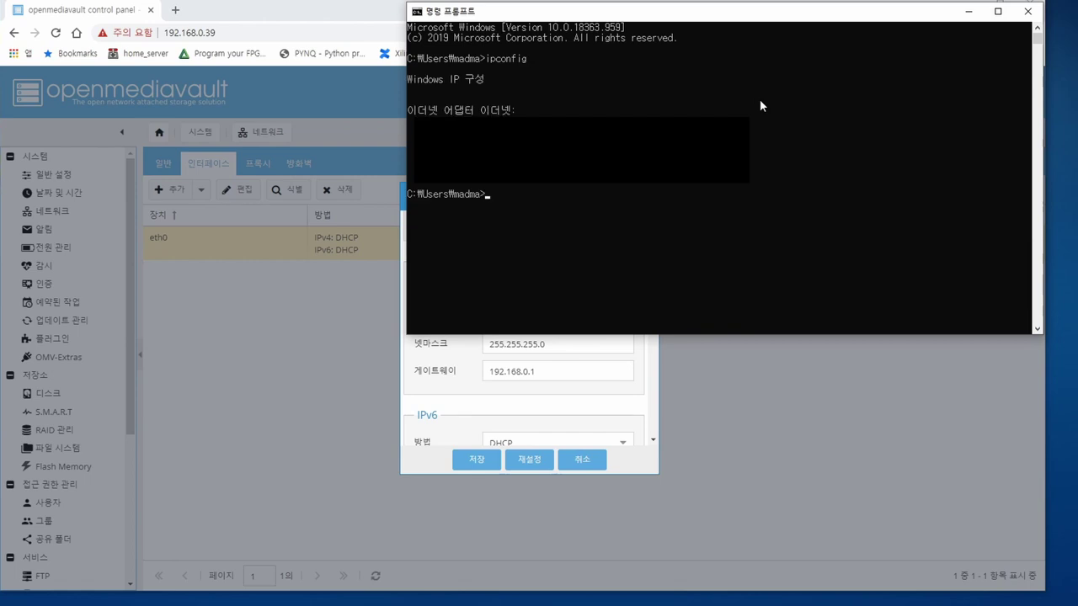
{"action": "key", "text": "Up"}
{"action": "key", "text": "Return"}
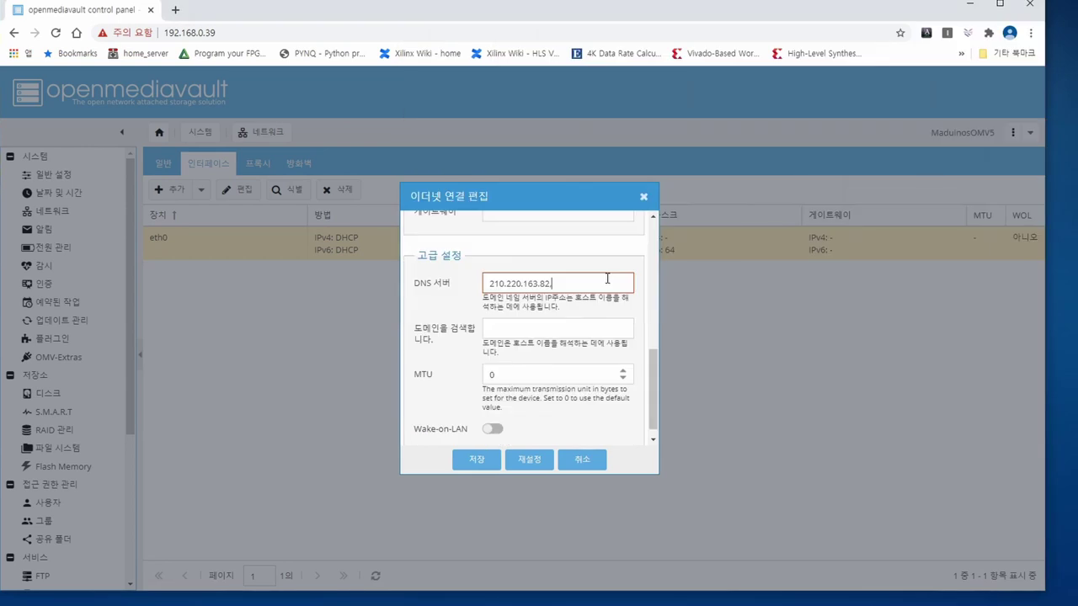
{"action": "type", "text": ",219.250.36.130"}
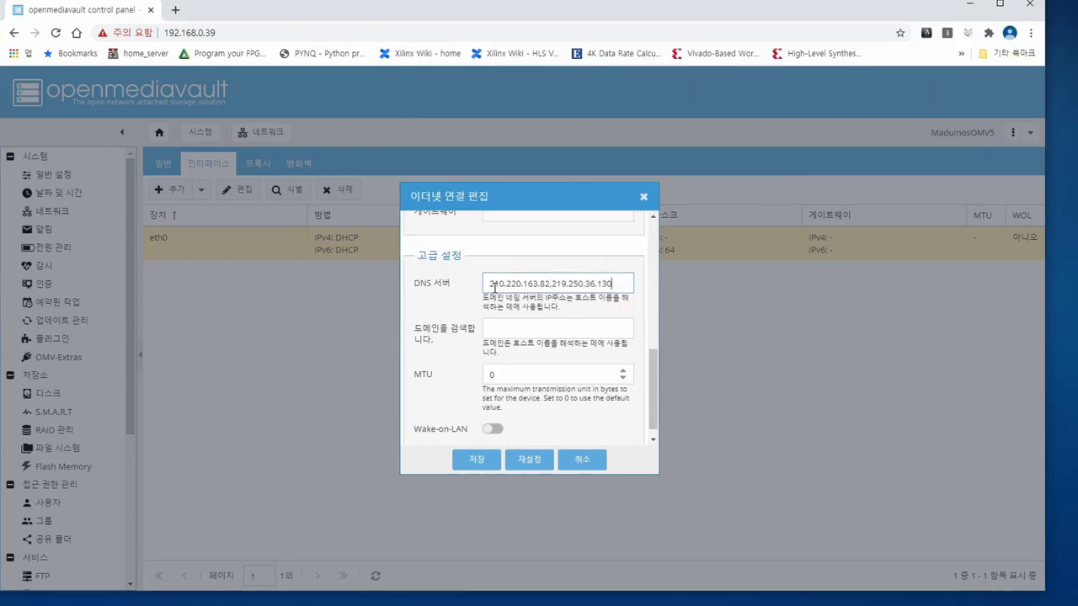
- Save and apply eth0's static 192.168.0.200 settings, dismissing the resulting error
{"action": "left_click", "coordinate": [553, 285]}
{"action": "left_click", "coordinate": [614, 284]}
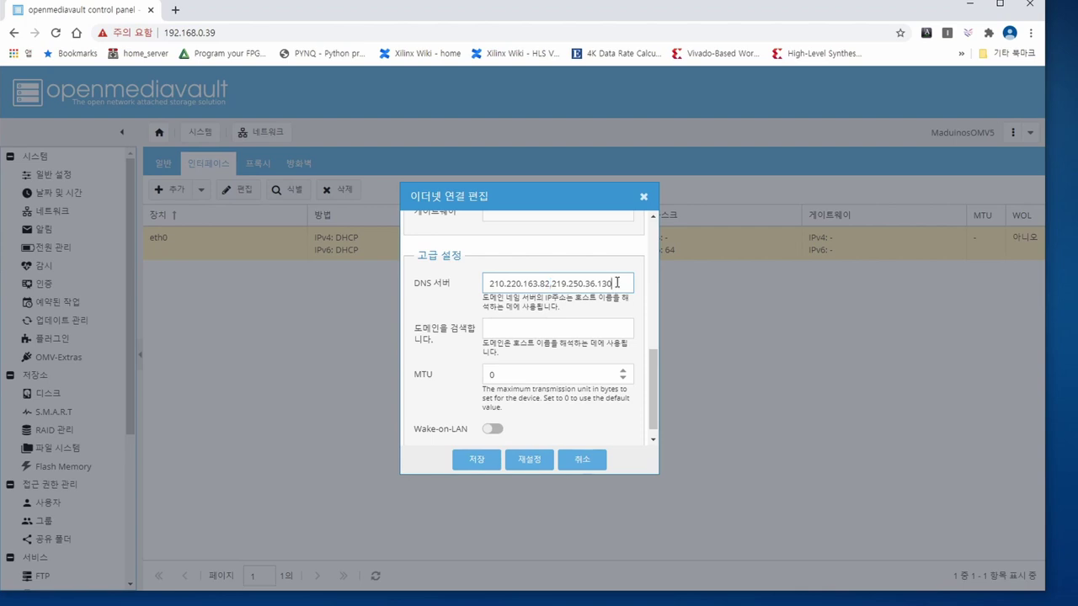
{"action": "scroll", "coordinate": [466, 417], "scroll_direction": "down", "scroll_amount": 1}
{"action": "left_click", "coordinate": [478, 468]}
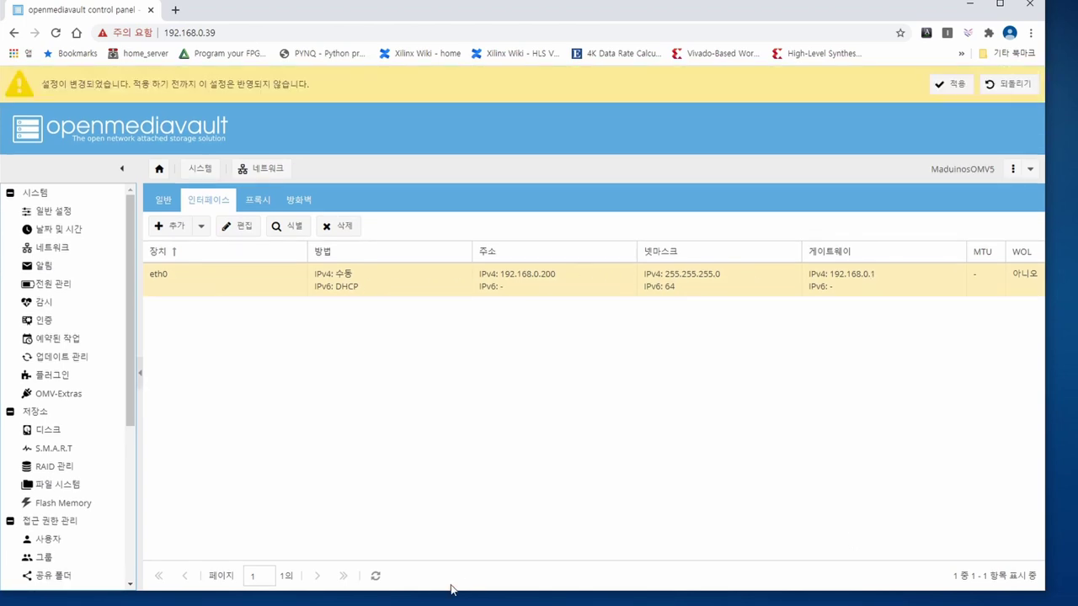
{"action": "left_click", "coordinate": [958, 84]}
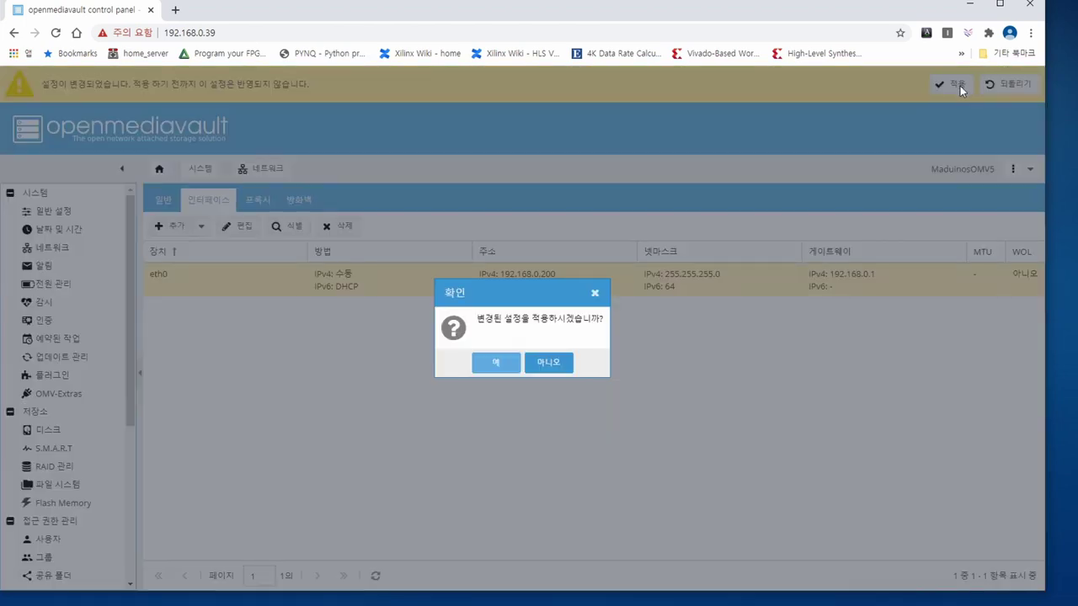
{"action": "left_click", "coordinate": [510, 365]}
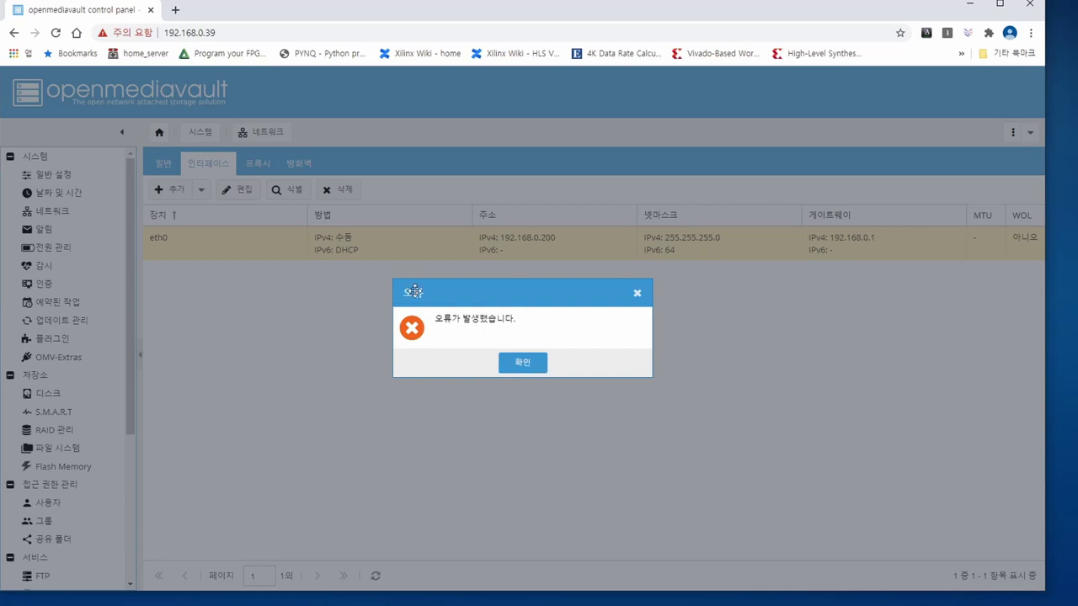
{"action": "left_click", "coordinate": [522, 362]}
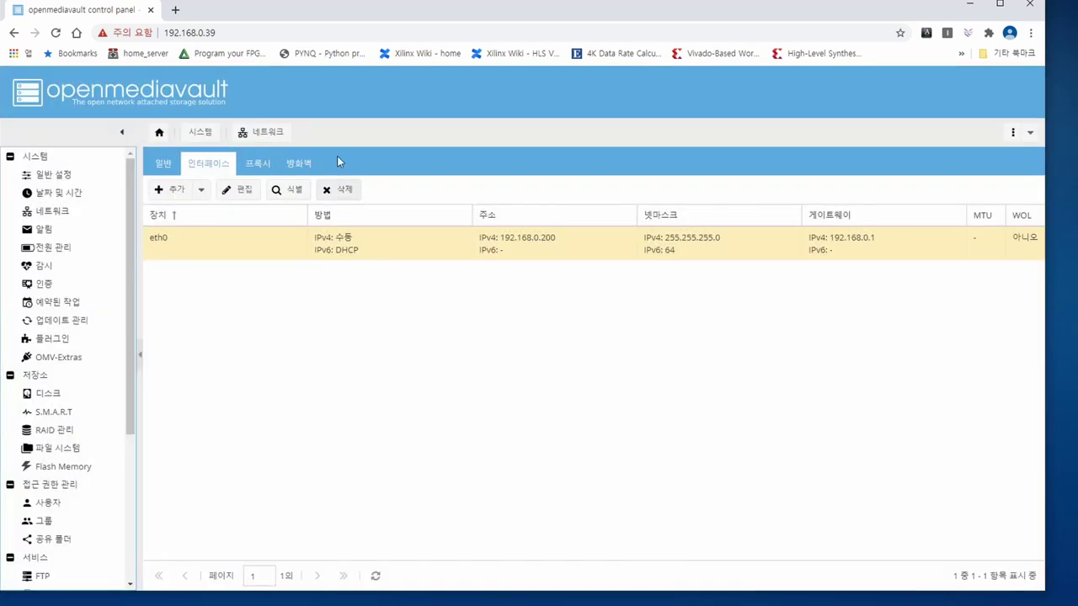
{"action": "left_click", "coordinate": [271, 33]}
- Reconnect to OpenMediaVault at 192.168.0.200 and log in as admin with the account password
{"action": "type", "text": "192.168.0.200"}
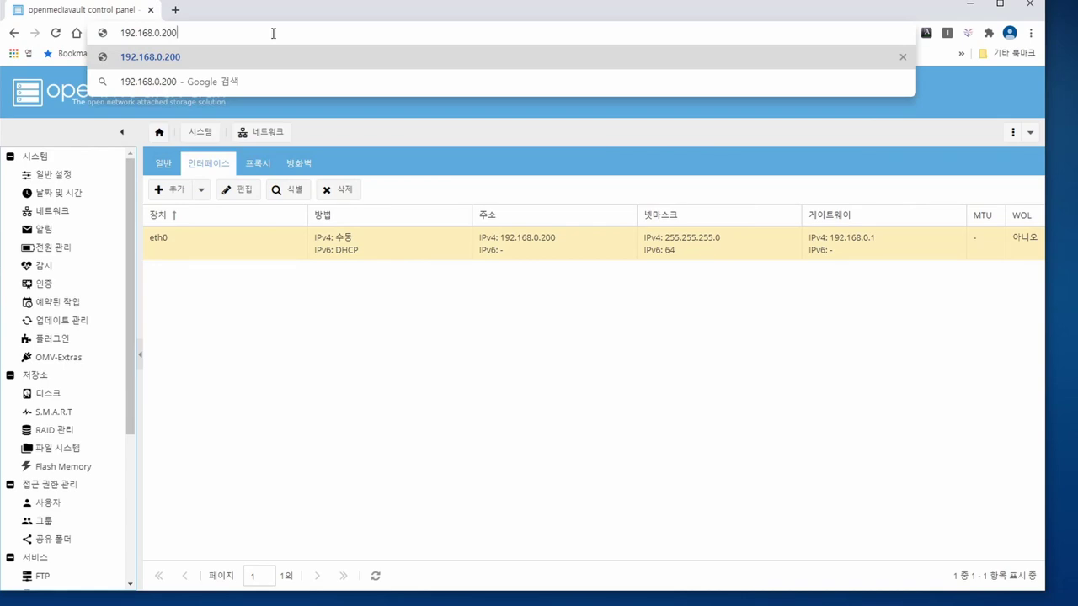
{"action": "key", "text": "Return"}
{"action": "key", "text": "Return"}
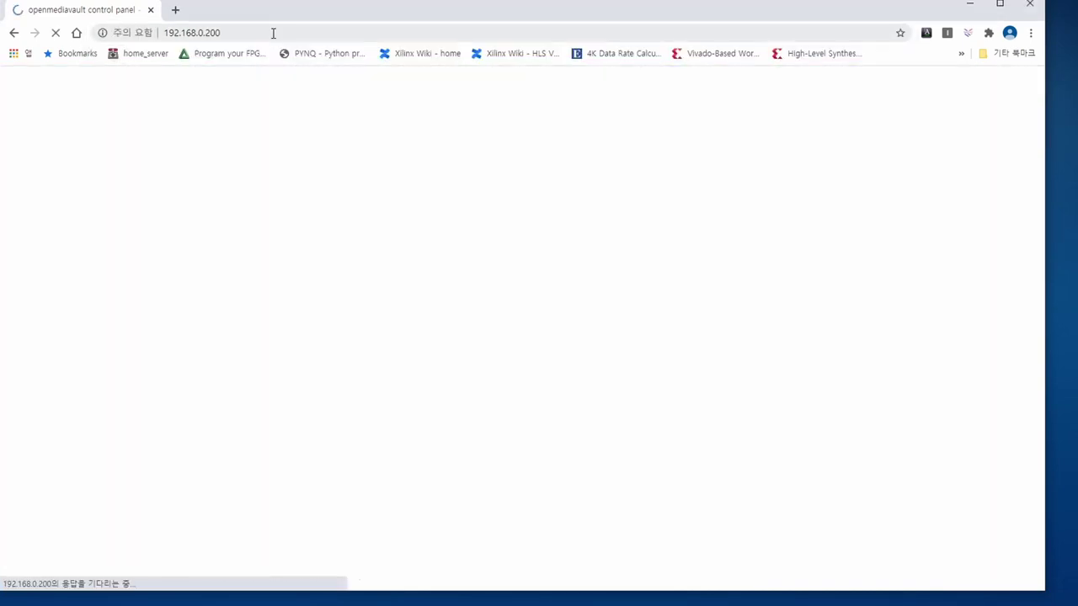
{"action": "type", "text": "admin"}
{"action": "key", "text": "Tab"}
{"action": "type", "text": "openmediavault"}
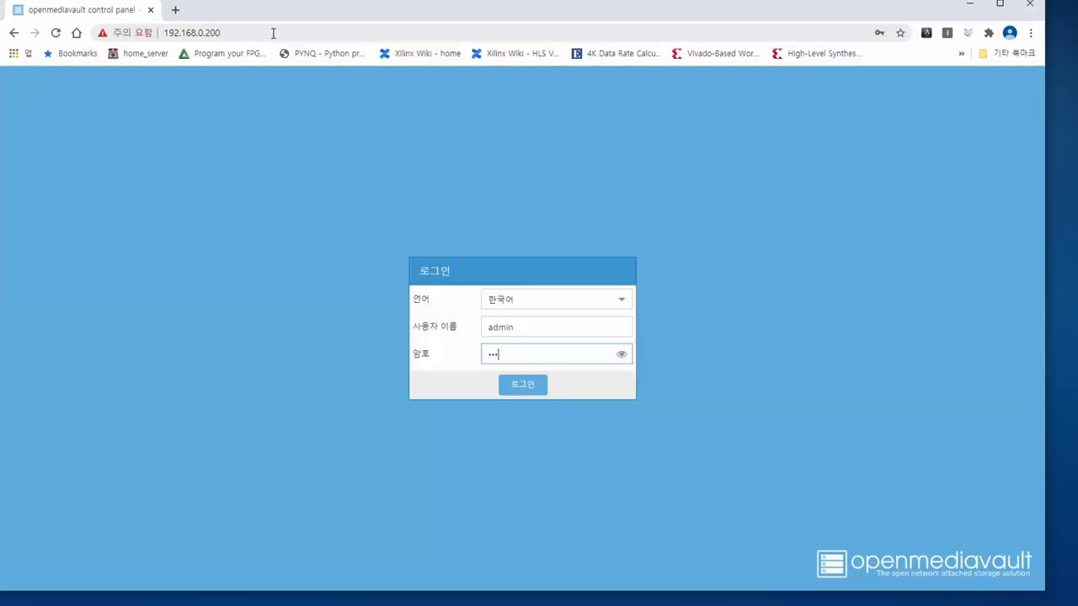
{"action": "key", "text": "Return"}
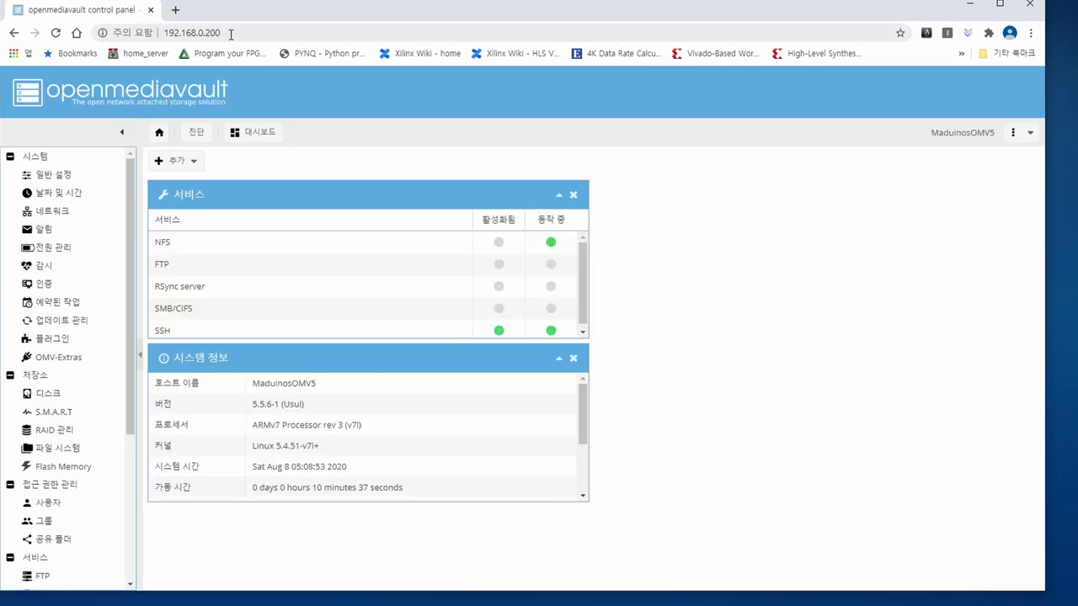
- Mount the 1.82 TiB NTFS drive /dev/sda1 under File Systems and apply the change
{"action": "scroll", "coordinate": [72, 379], "scroll_direction": "down", "scroll_amount": 1}
{"action": "left_click", "coordinate": [67, 383]}
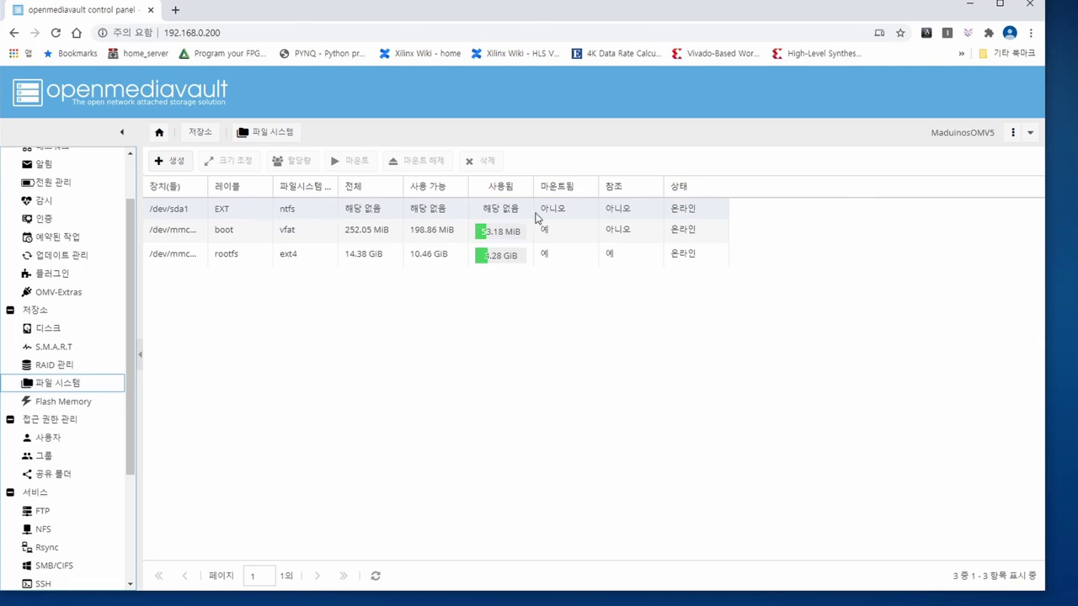
{"action": "left_click", "coordinate": [563, 215]}
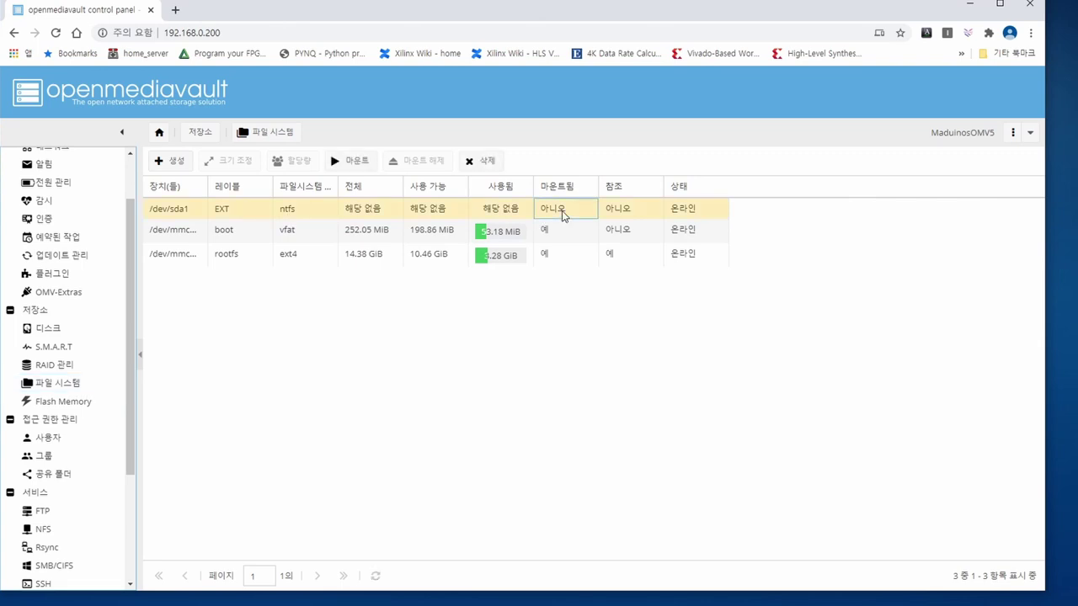
{"action": "left_click", "coordinate": [364, 172]}
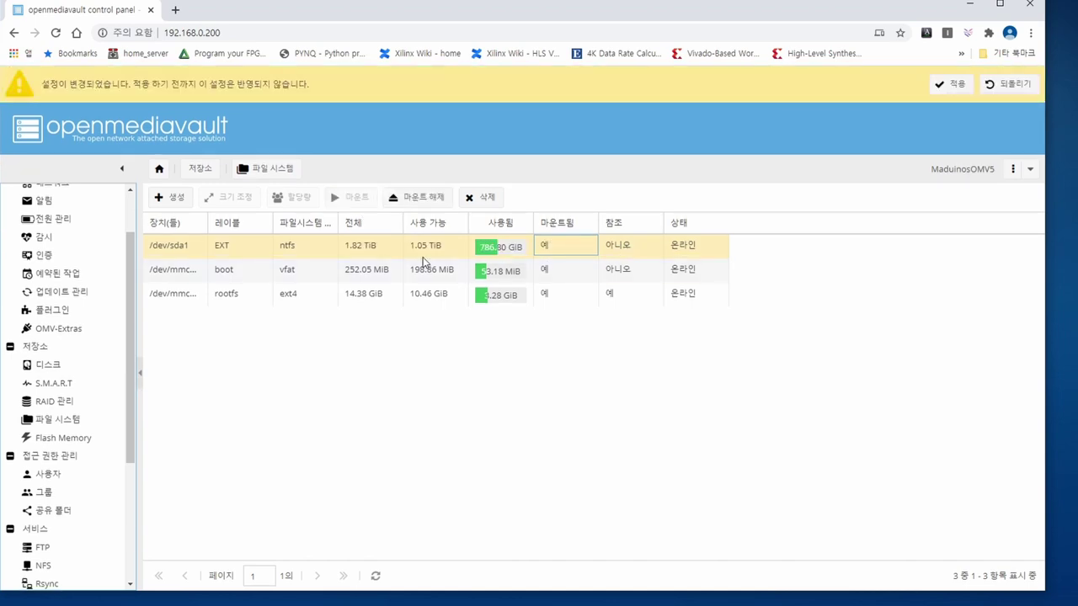
{"action": "left_click", "coordinate": [943, 89]}
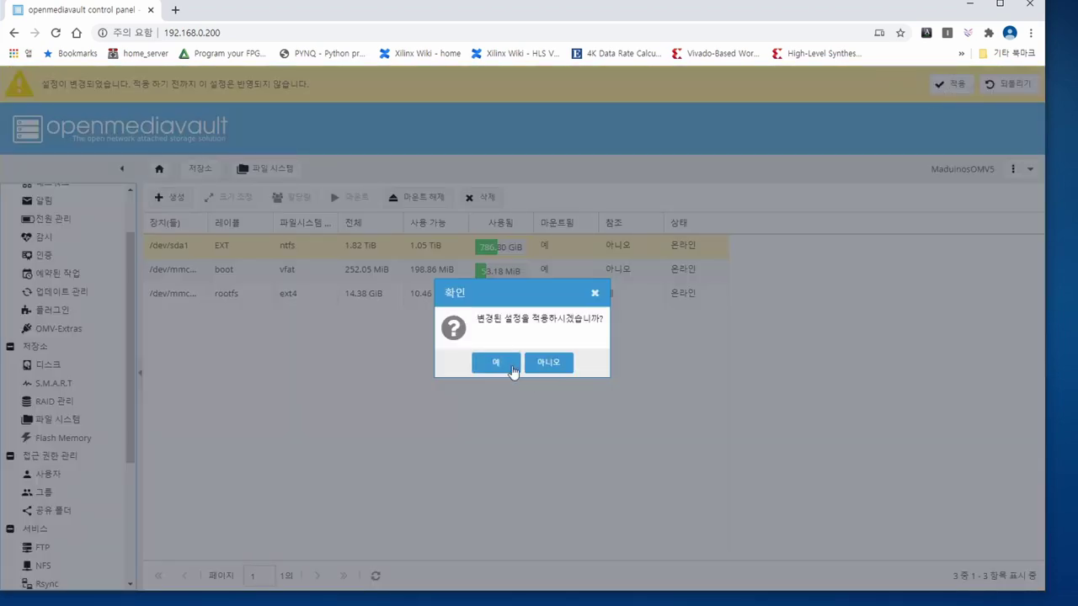
{"action": "left_click", "coordinate": [511, 364]}
{"action": "scroll", "coordinate": [65, 377], "scroll_direction": "down", "scroll_amount": 1}
{"action": "left_click", "coordinate": [65, 375]}
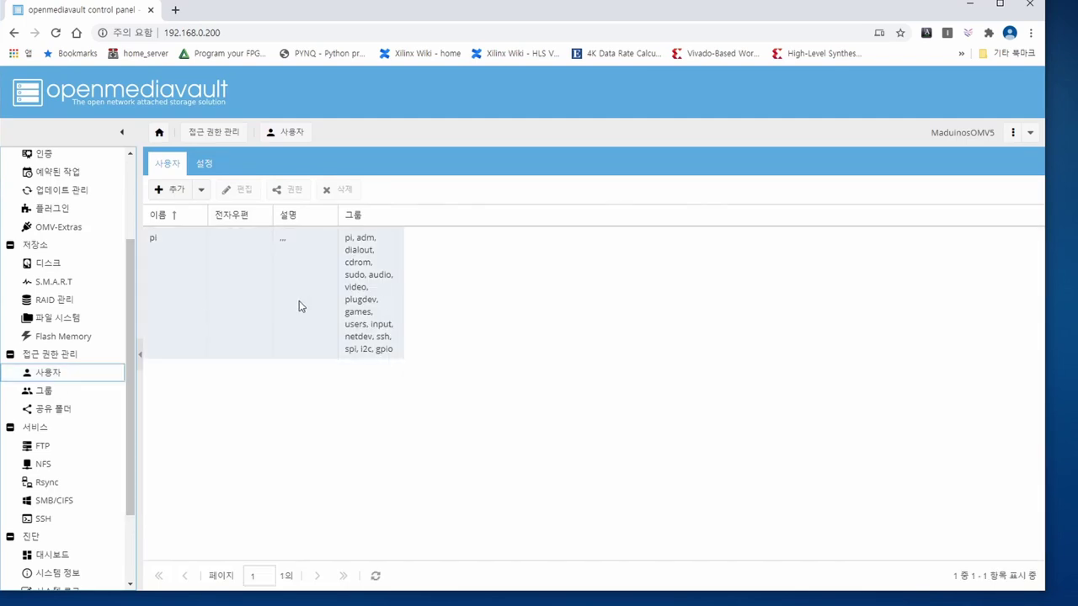
- Add a new user account, entering its user name and password in both password fields
{"action": "left_click", "coordinate": [176, 194]}
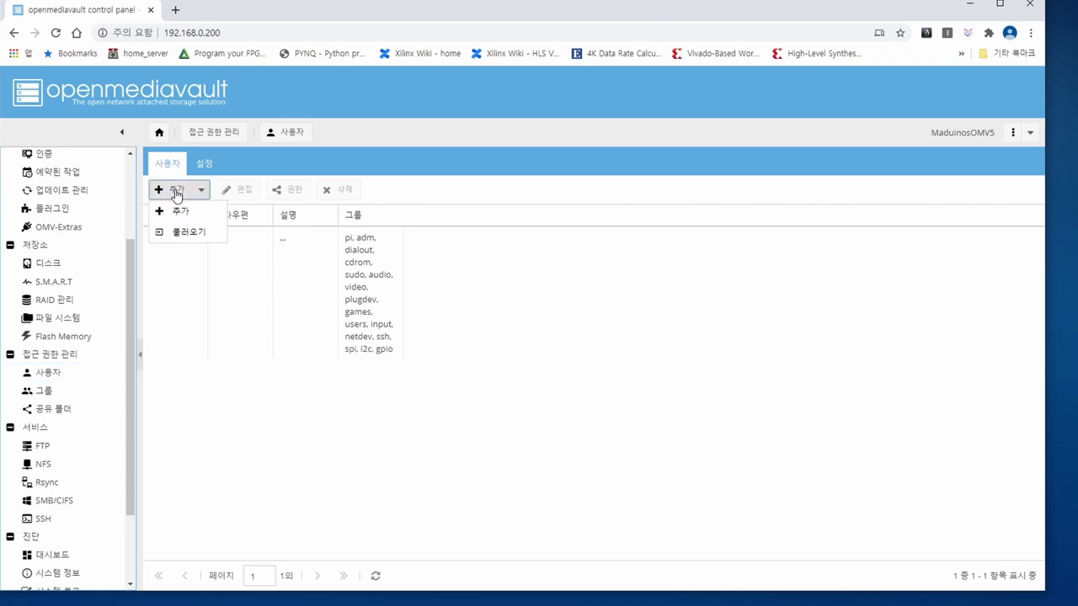
{"action": "left_click", "coordinate": [179, 210]}
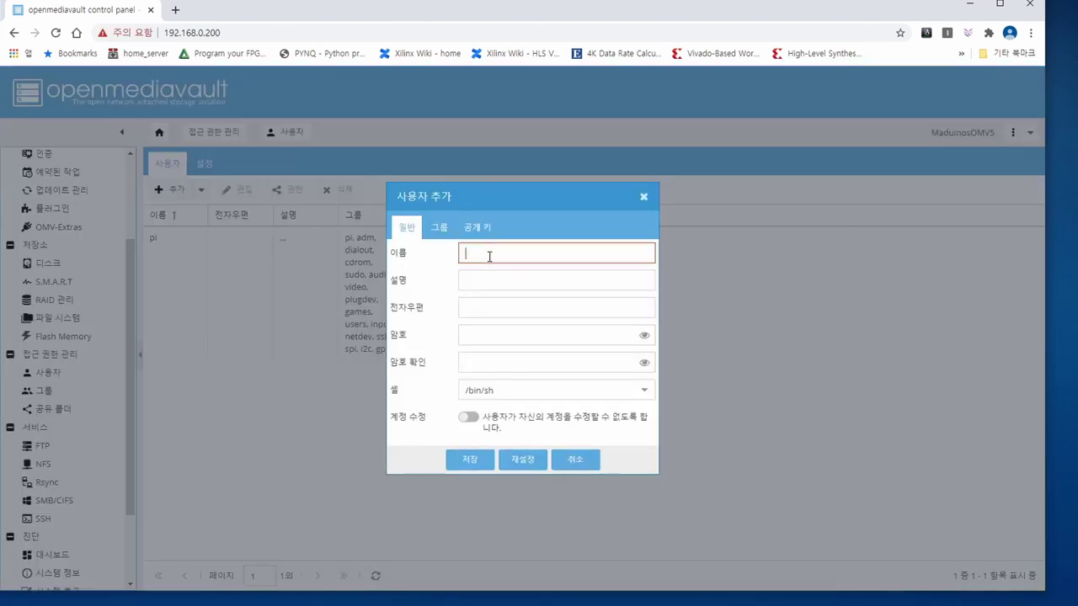
{"action": "type", "text": "maduinos"}
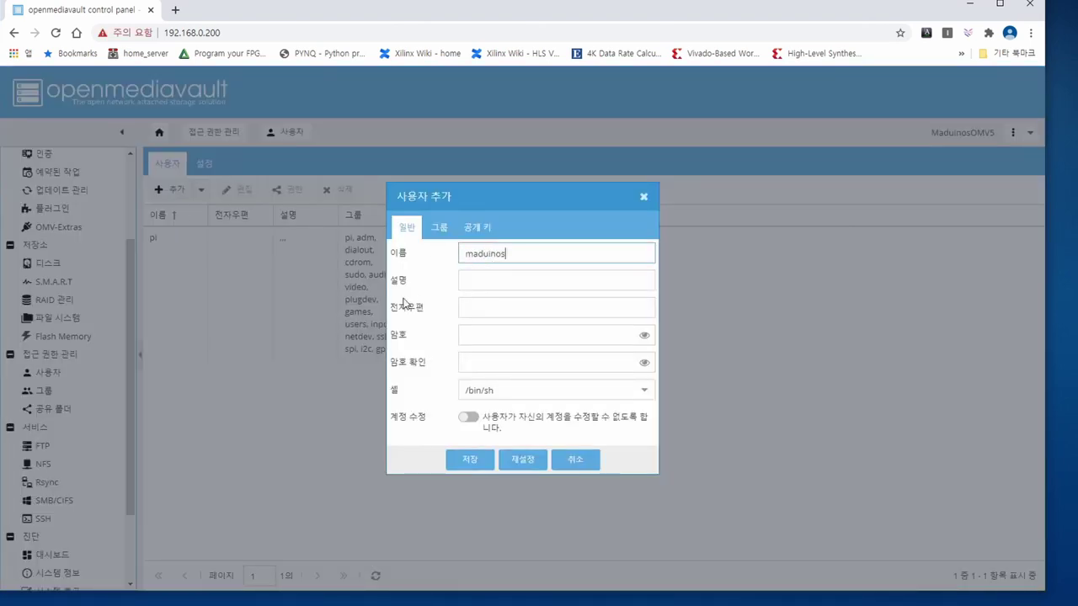
{"action": "left_click", "coordinate": [508, 334]}
{"action": "type", "text": "raspberry"}
{"action": "key", "text": "Tab"}
{"action": "type", "text": "ra"}
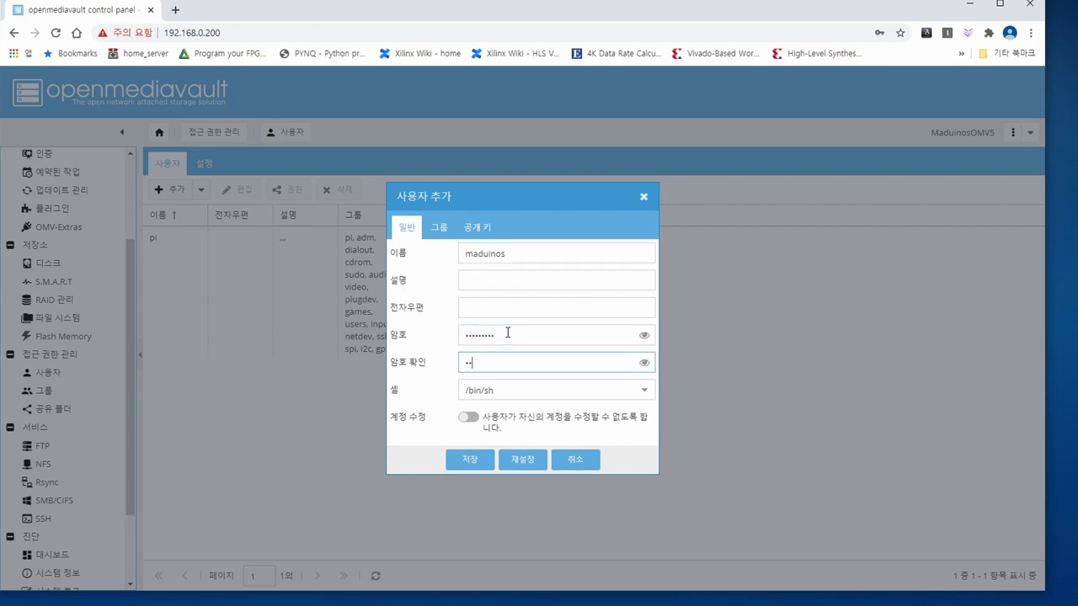
- Set the new user's shell to /bin/bash, save the user, and apply the change
{"action": "left_click", "coordinate": [556, 390]}
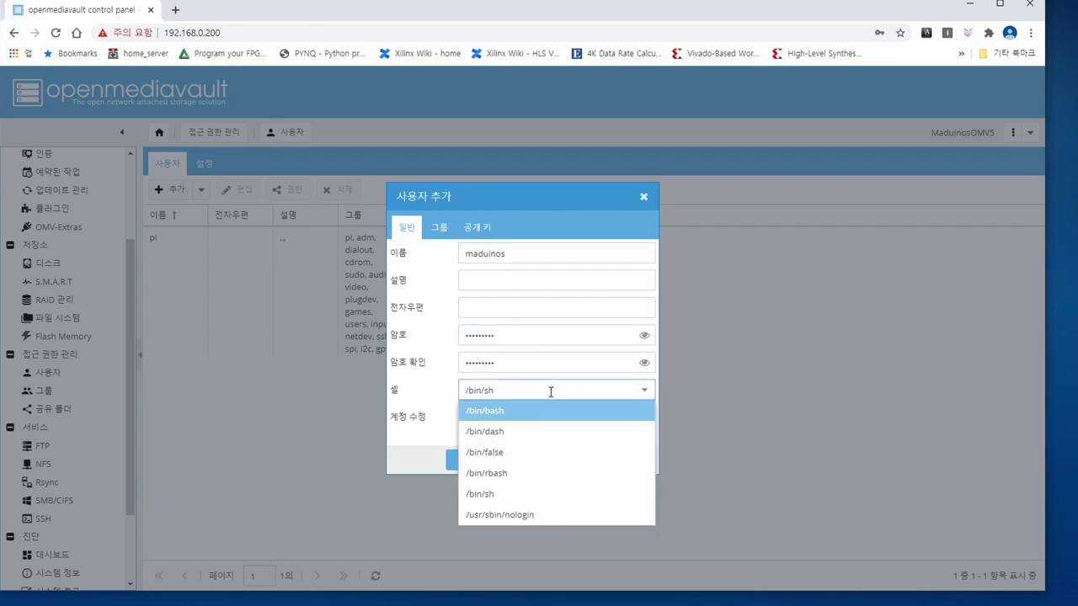
{"action": "left_click", "coordinate": [498, 410]}
{"action": "left_click", "coordinate": [482, 460]}
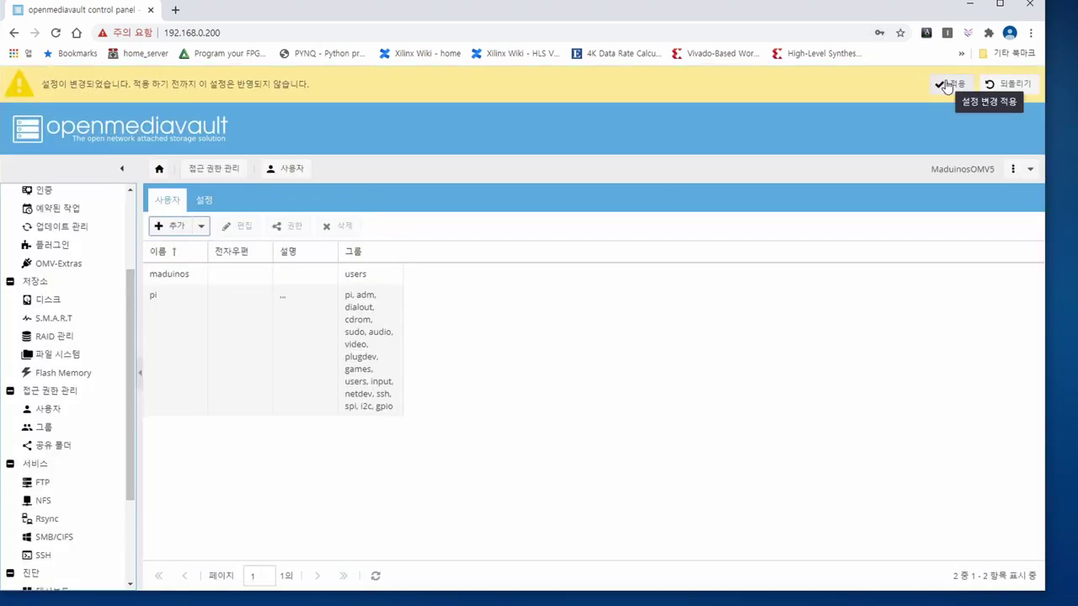
{"action": "left_click", "coordinate": [956, 79]}
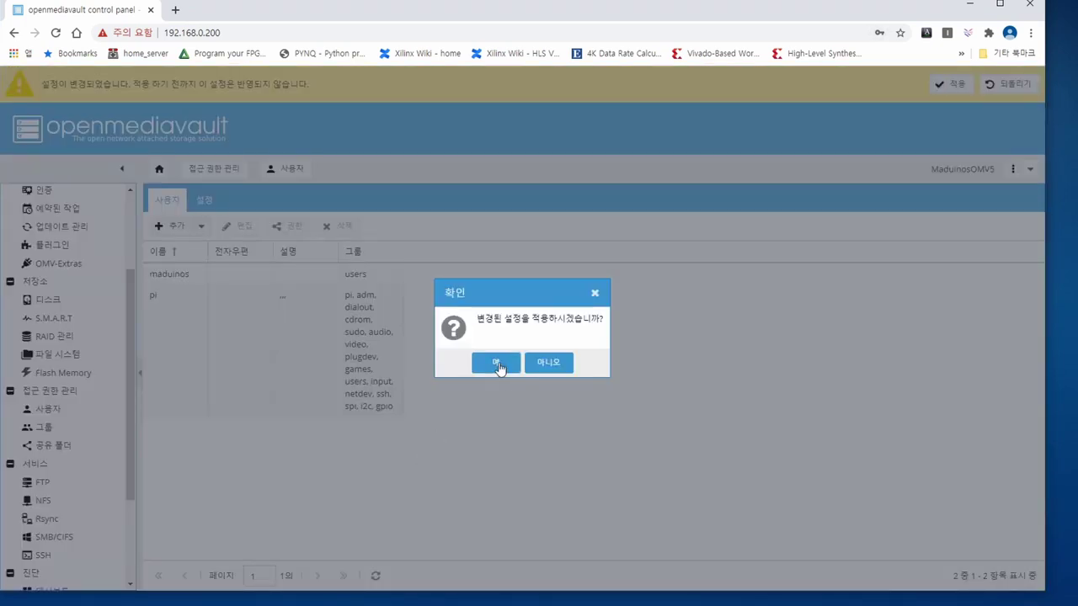
{"action": "left_click", "coordinate": [494, 362]}
{"action": "left_click", "coordinate": [52, 390]}
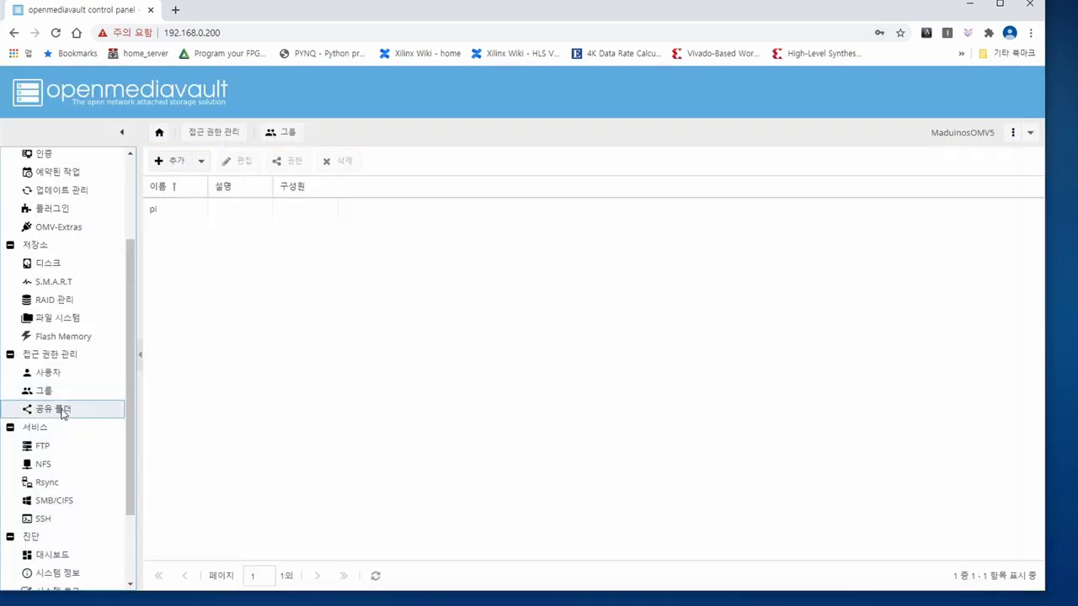
- Create shared folder EXT on the EXT drive at path /, then save and apply it
{"action": "left_click", "coordinate": [61, 411]}
{"action": "left_click", "coordinate": [170, 161]}
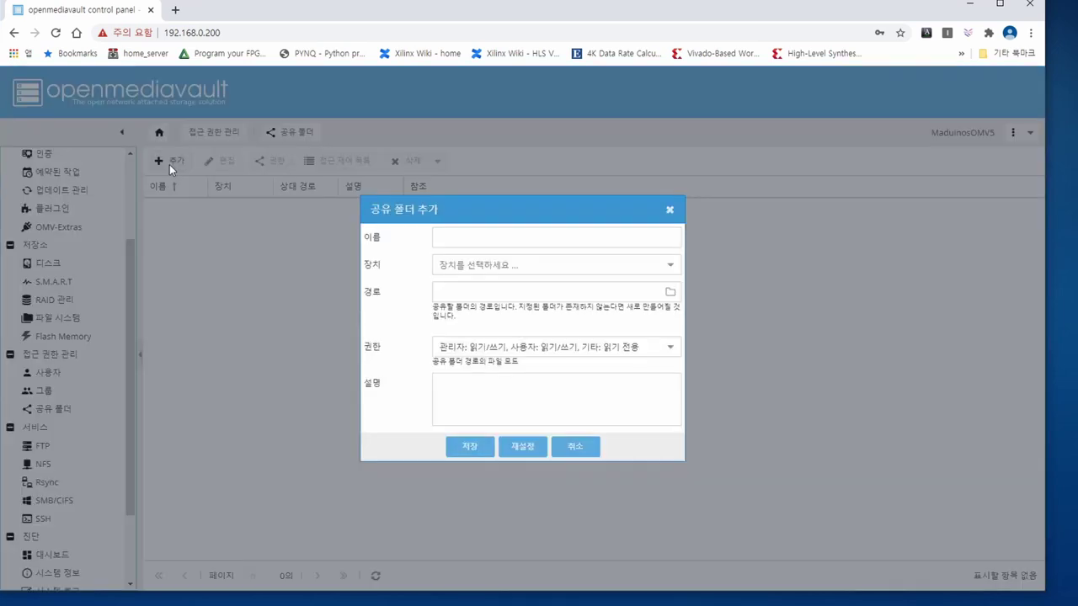
{"action": "left_click", "coordinate": [452, 235]}
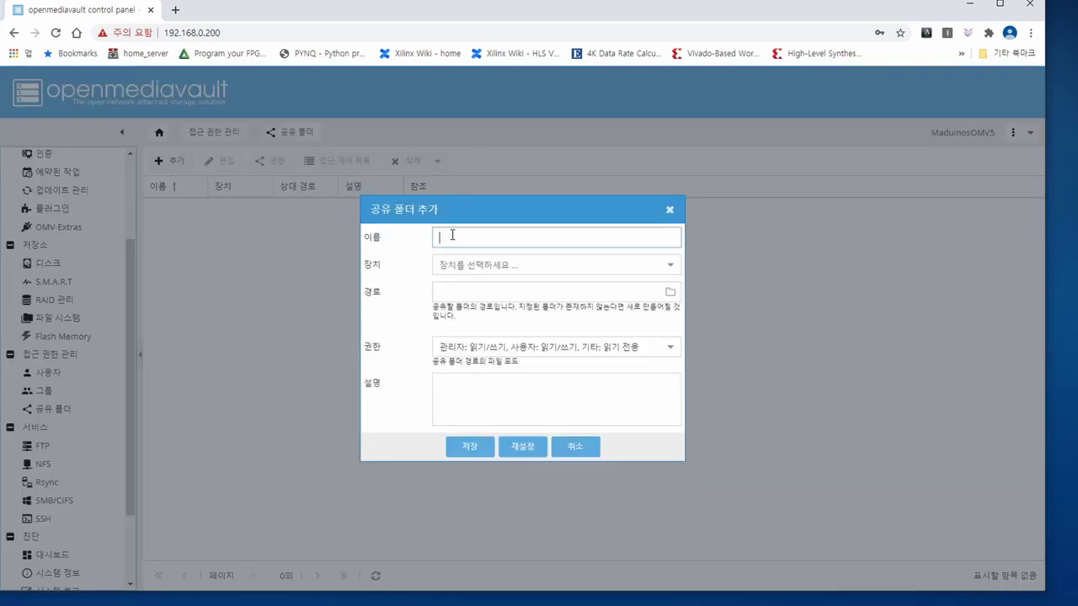
{"action": "left_click", "coordinate": [505, 265]}
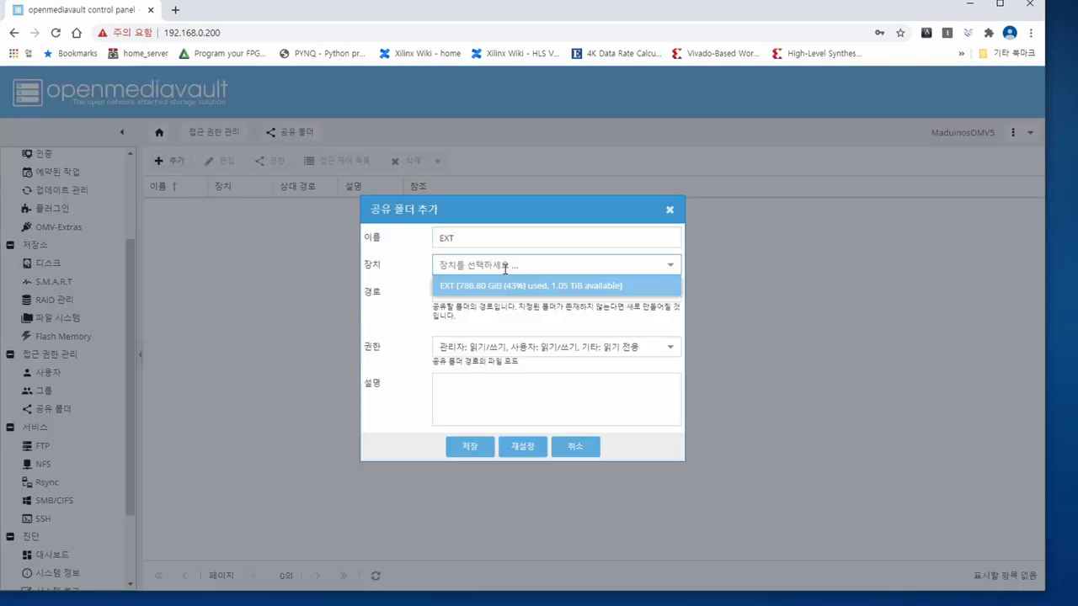
{"action": "left_click", "coordinate": [620, 286]}
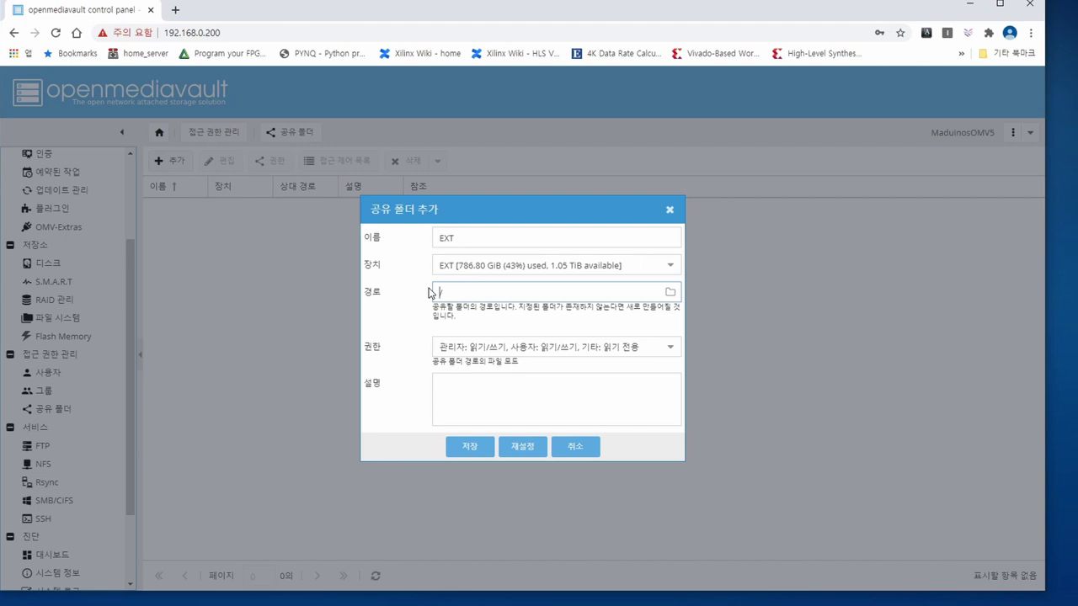
{"action": "left_click", "coordinate": [473, 451]}
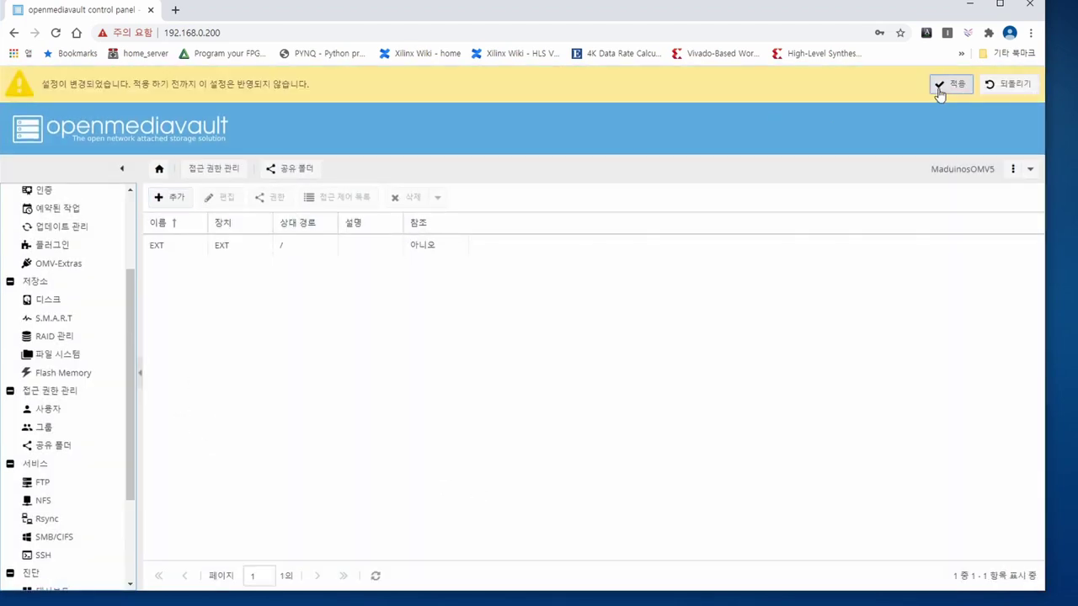
{"action": "left_click", "coordinate": [950, 84]}
{"action": "left_click", "coordinate": [497, 363]}
{"action": "left_click", "coordinate": [54, 500]}
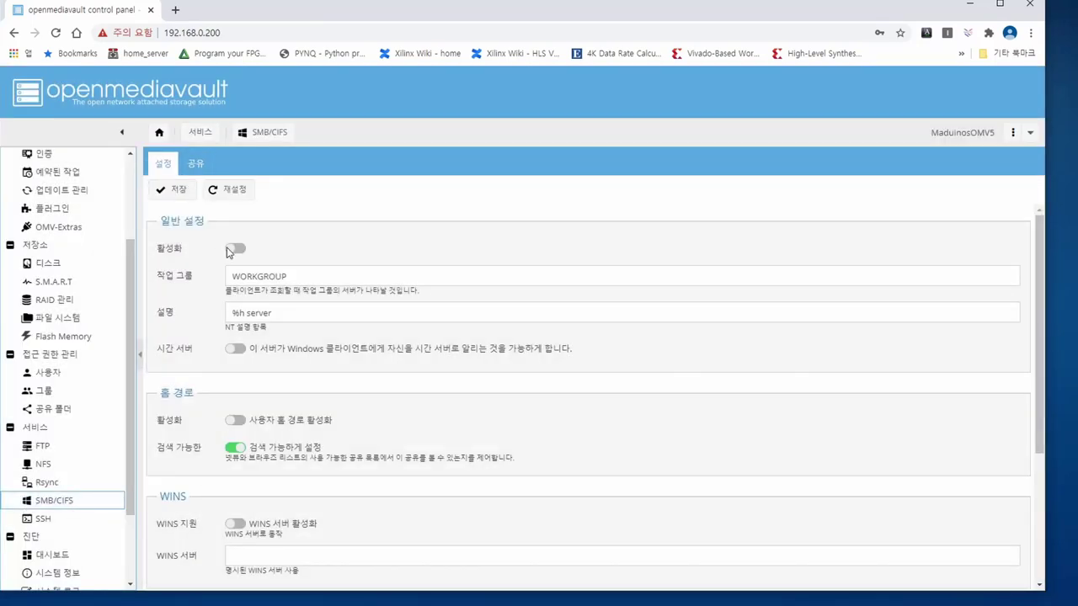
- Add an SMB share using the EXT [on EXT, /] shared folder, then save and apply it
{"action": "left_click", "coordinate": [192, 166]}
{"action": "left_click", "coordinate": [181, 189]}
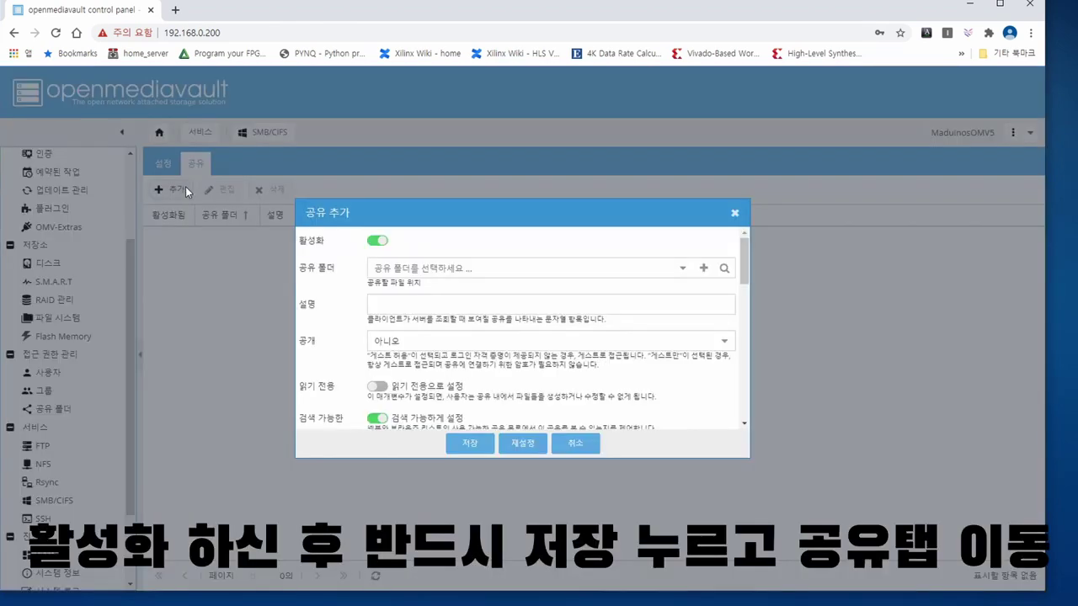
{"action": "left_click", "coordinate": [682, 267]}
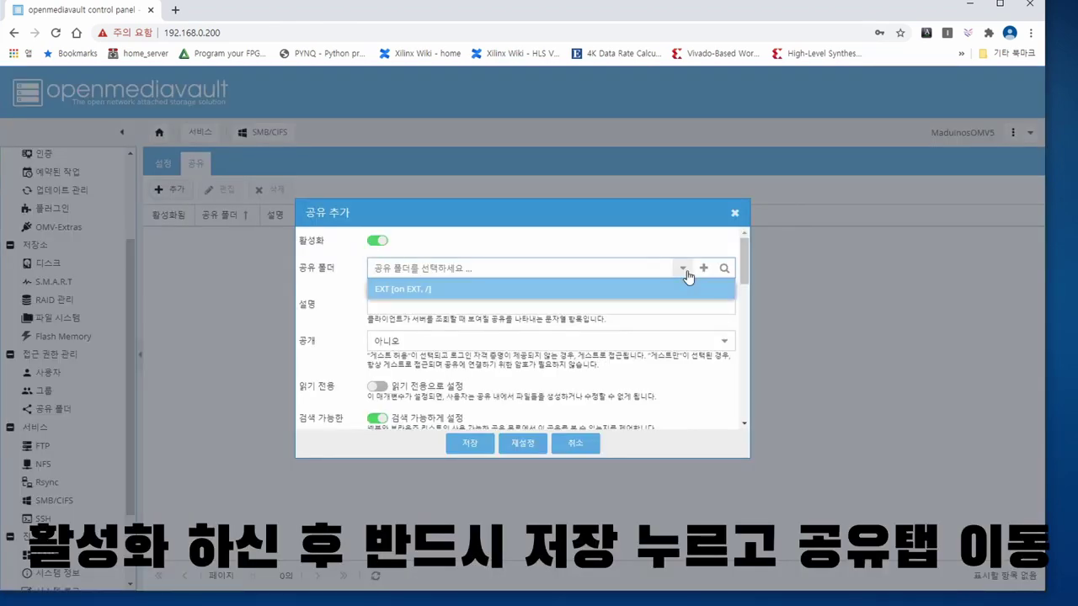
{"action": "left_click", "coordinate": [392, 291]}
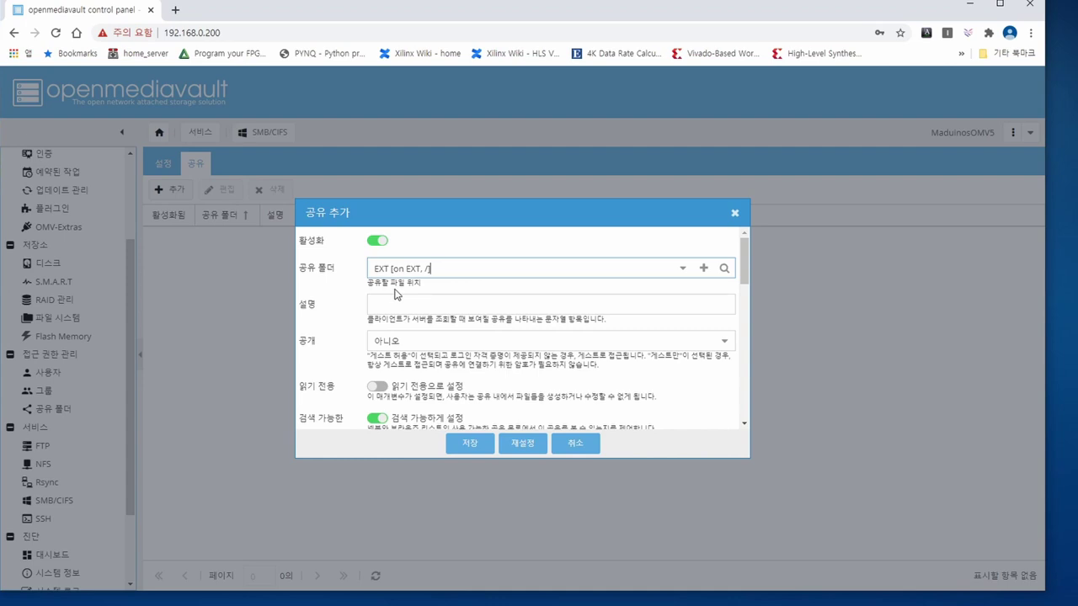
{"action": "left_click", "coordinate": [462, 443]}
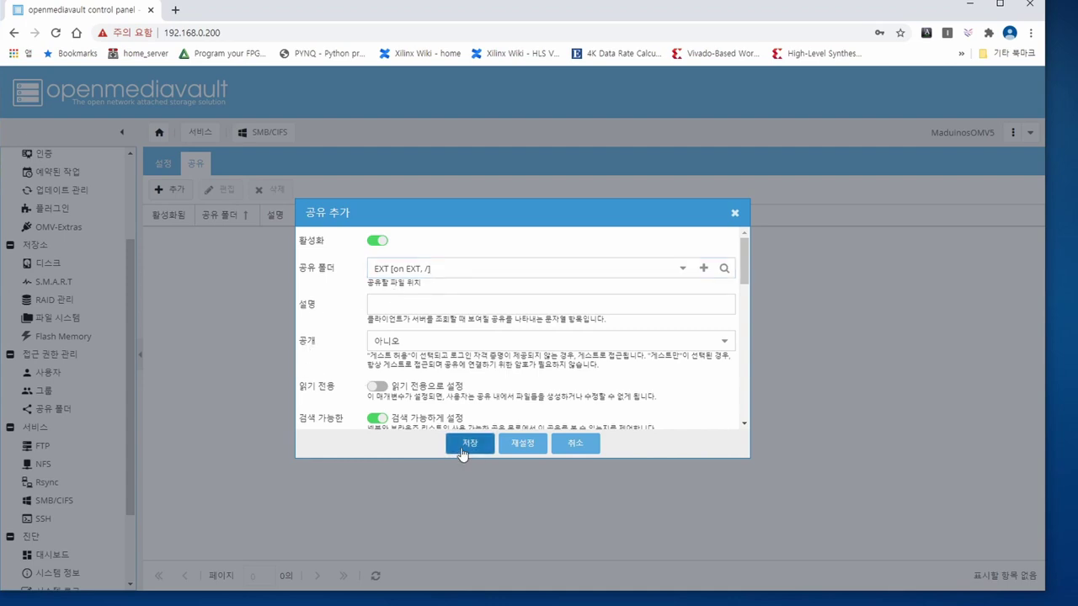
{"action": "left_click", "coordinate": [953, 84]}
{"action": "left_click", "coordinate": [493, 363]}
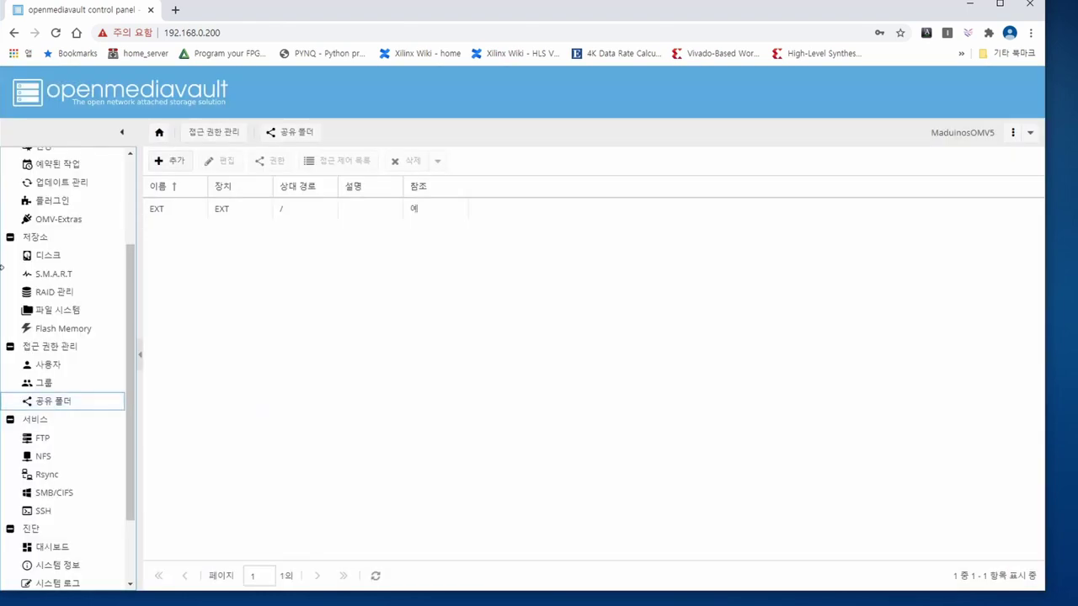
- Grant the user read/write permission on the EXT shared folder, then save and apply
{"action": "left_click", "coordinate": [195, 210]}
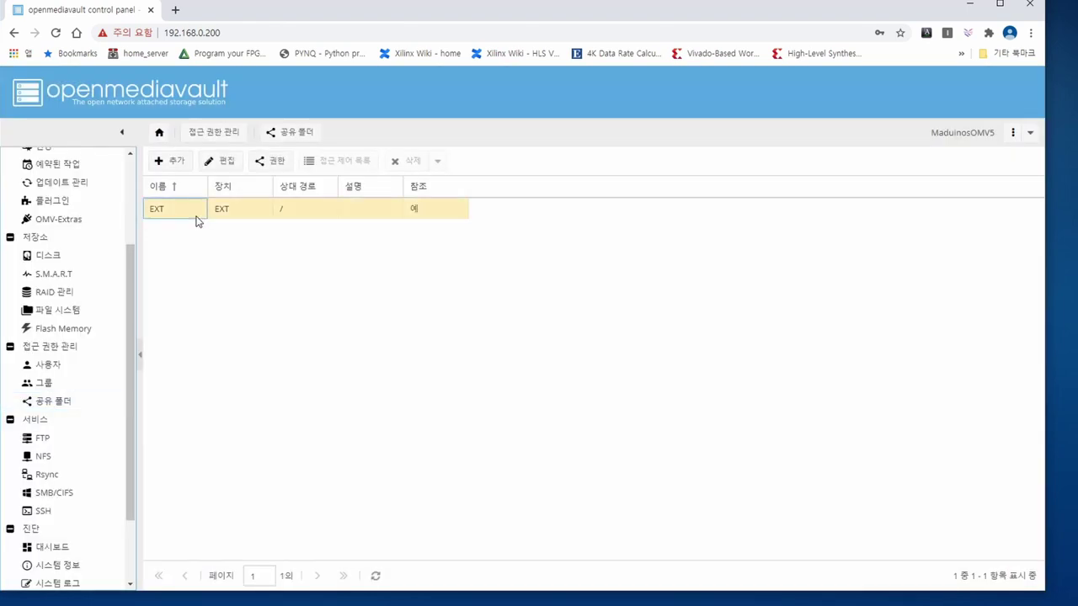
{"action": "left_click", "coordinate": [268, 163]}
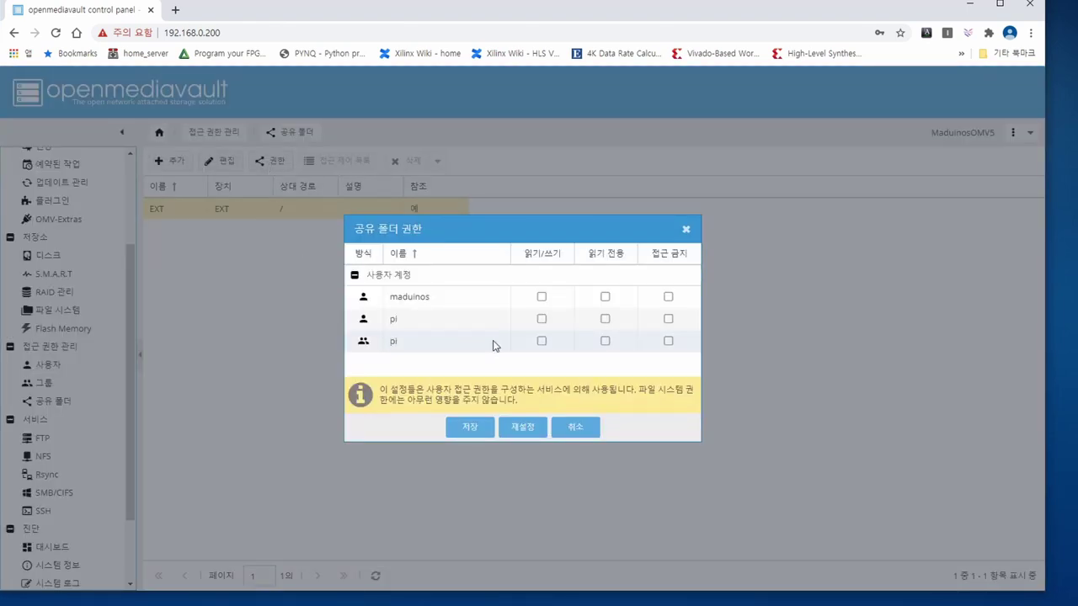
{"action": "left_click", "coordinate": [542, 298]}
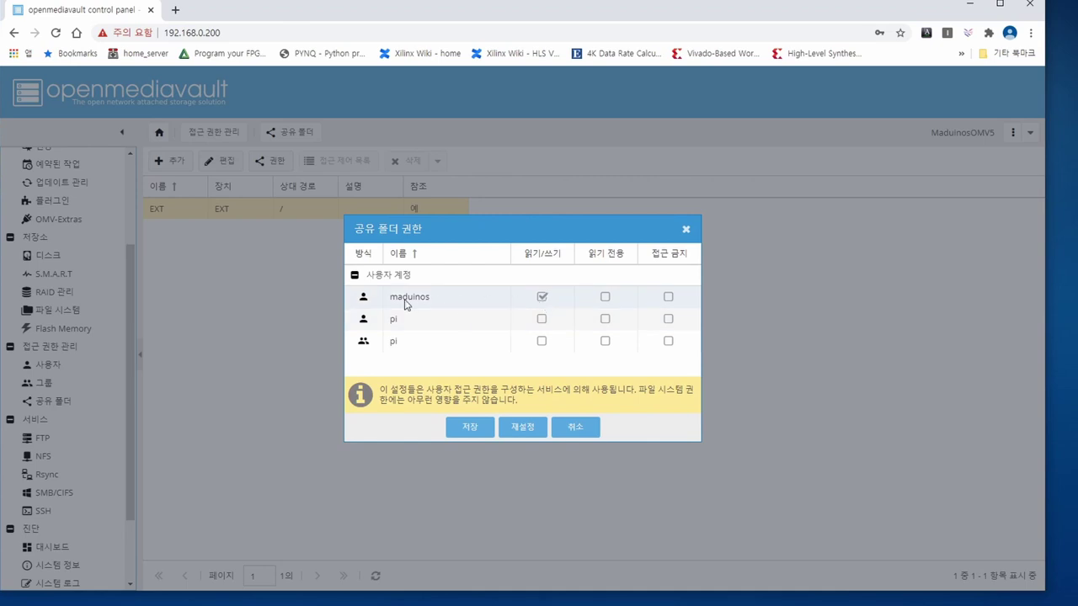
{"action": "left_click", "coordinate": [470, 430]}
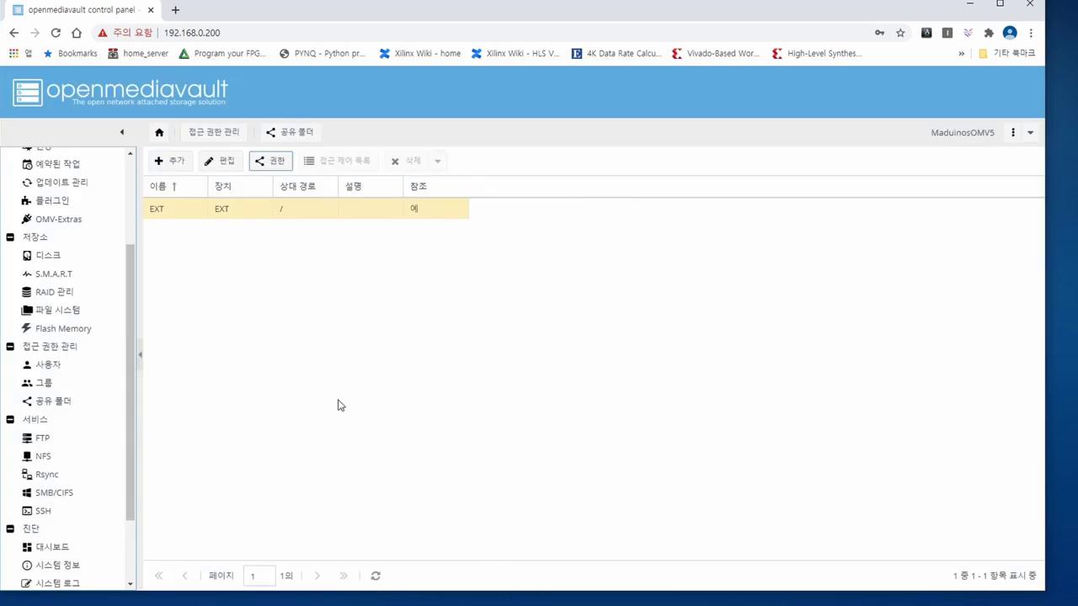
{"action": "left_click", "coordinate": [950, 81]}
{"action": "left_click", "coordinate": [495, 363]}
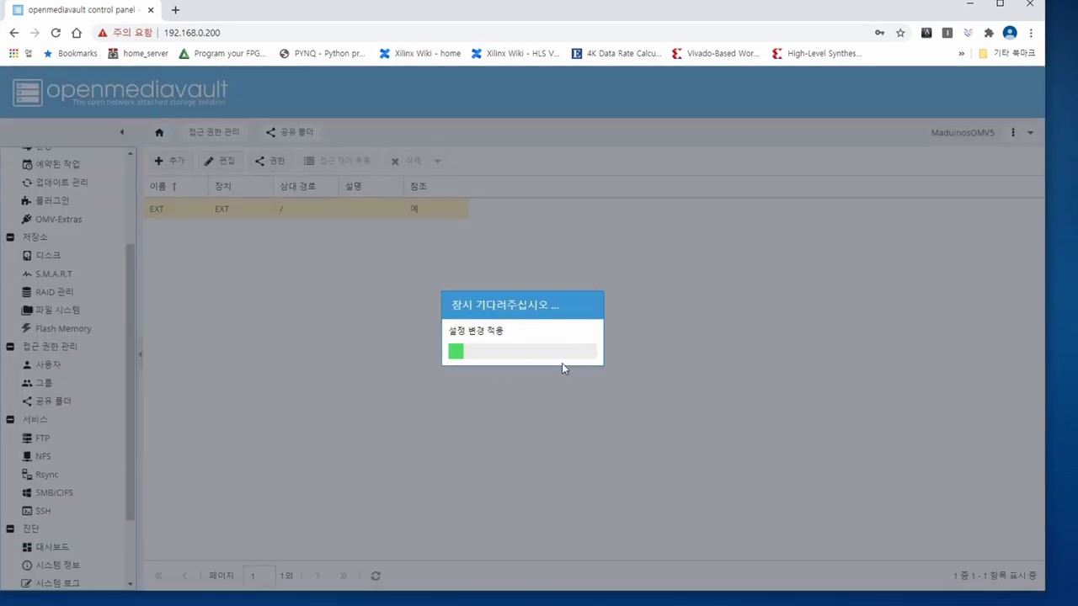
- Open File Explorer and go to the network address \\192.168.0.200
{"action": "key", "text": "super+e"}
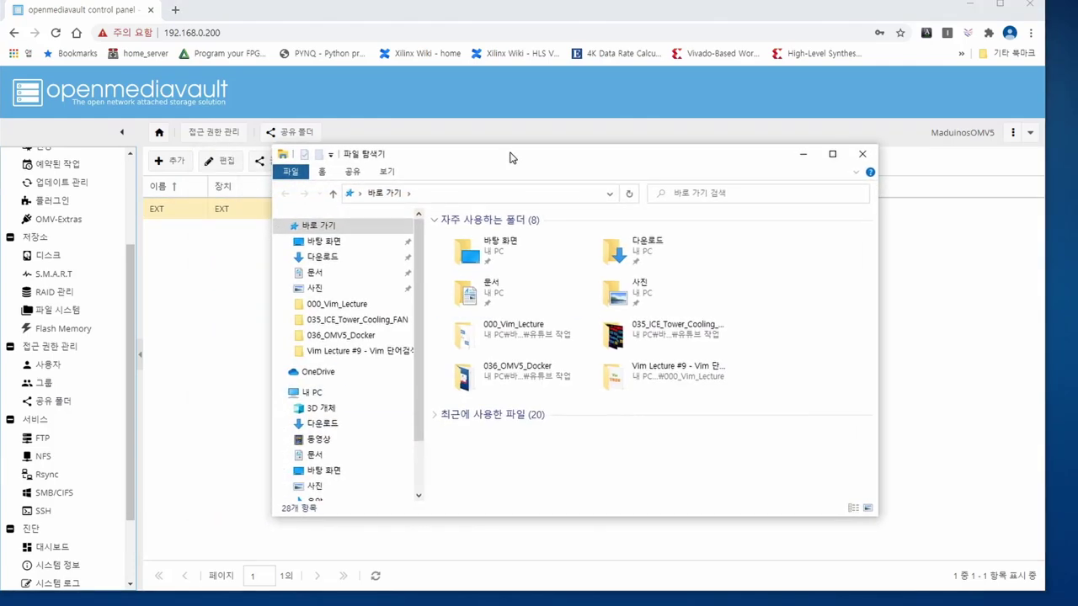
{"action": "left_click", "coordinate": [510, 196]}
{"action": "type", "text": "\\\\192"}
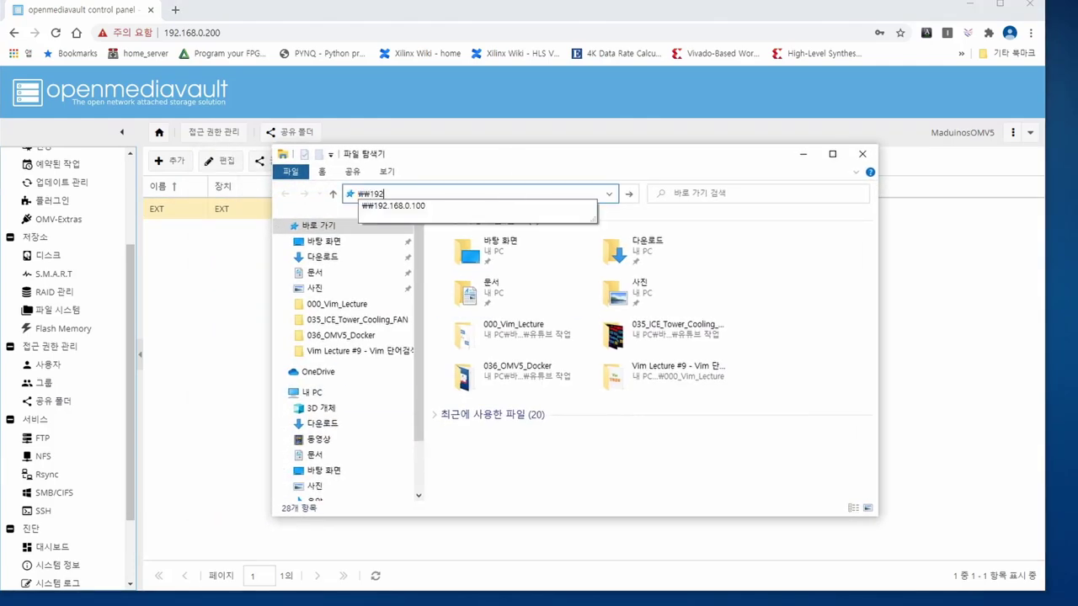
{"action": "type", "text": ".168.0.200"}
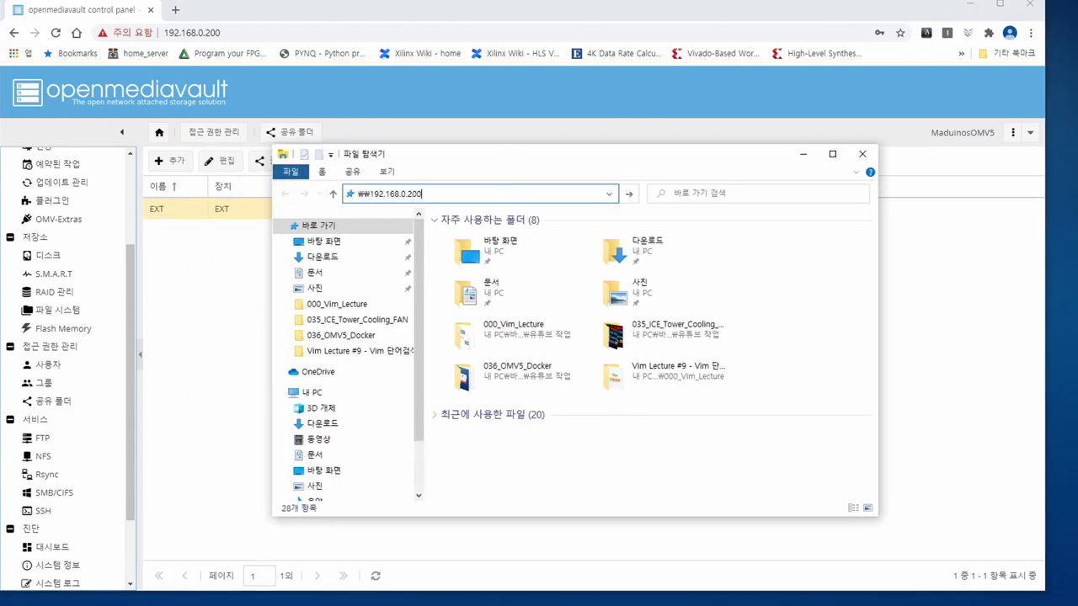
{"action": "key", "text": "Return"}
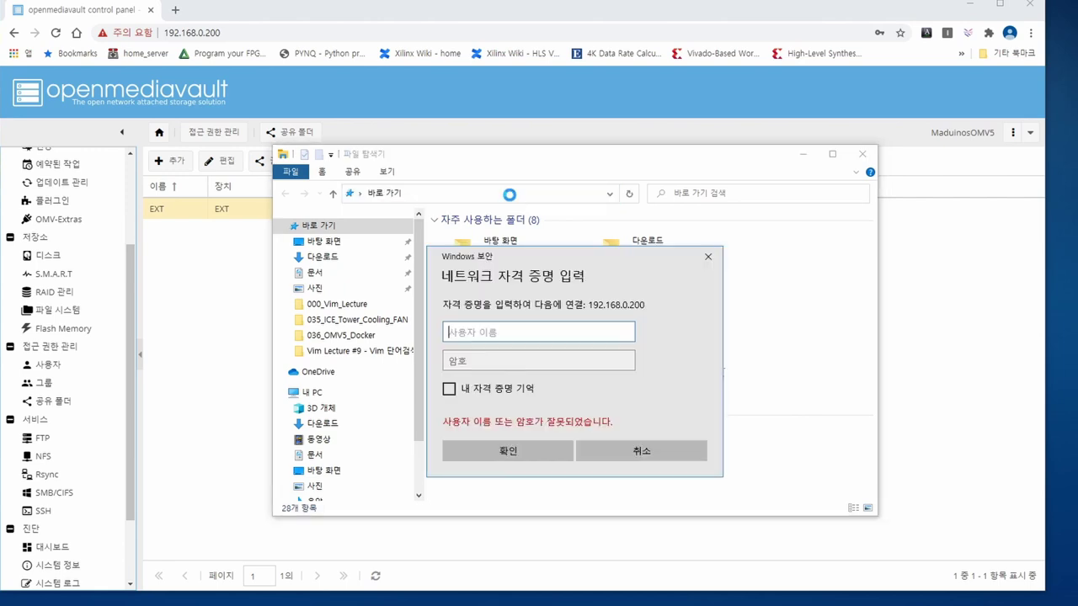
- Sign in with the NAS user name and password, remember the credentials, and select the ext share
{"action": "type", "text": "maduinos"}
{"action": "key", "text": "Tab"}
{"action": "type", "text": "**********"}
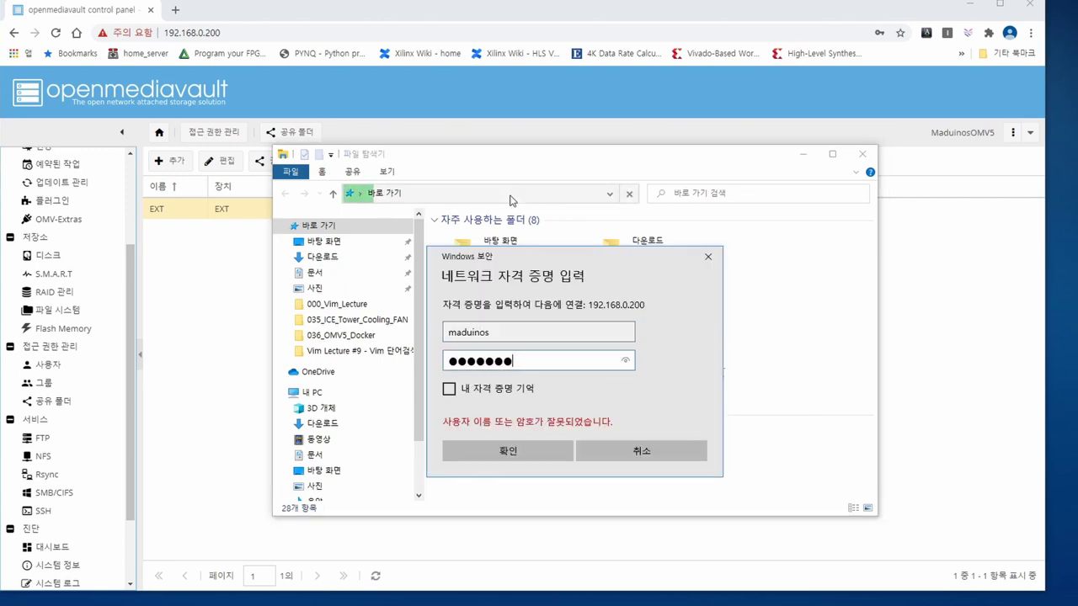
{"action": "left_click", "coordinate": [520, 390]}
{"action": "left_click", "coordinate": [539, 451]}
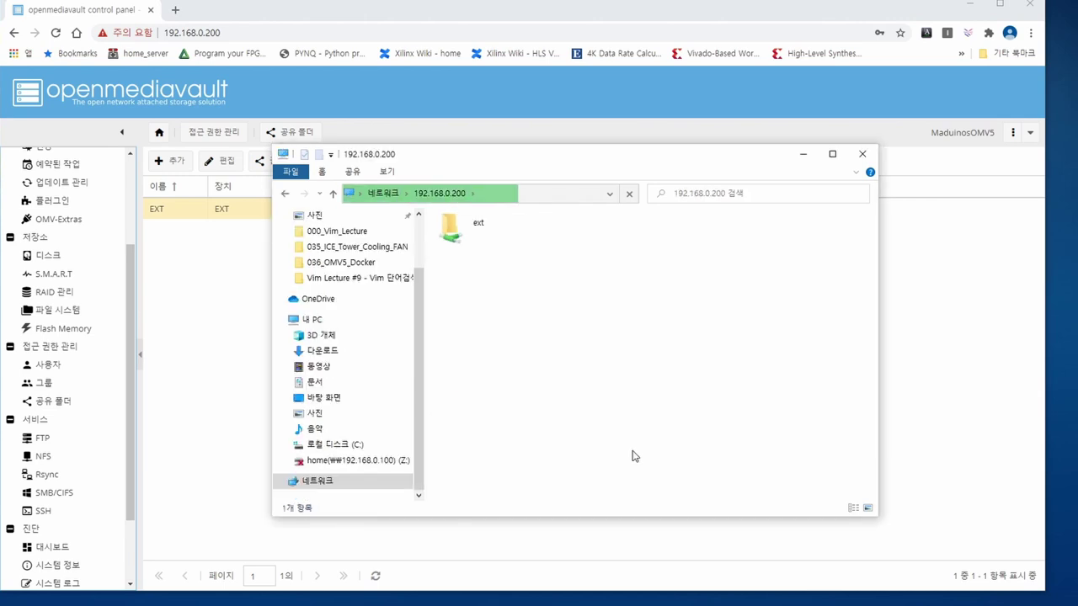
{"action": "left_click", "coordinate": [468, 243]}
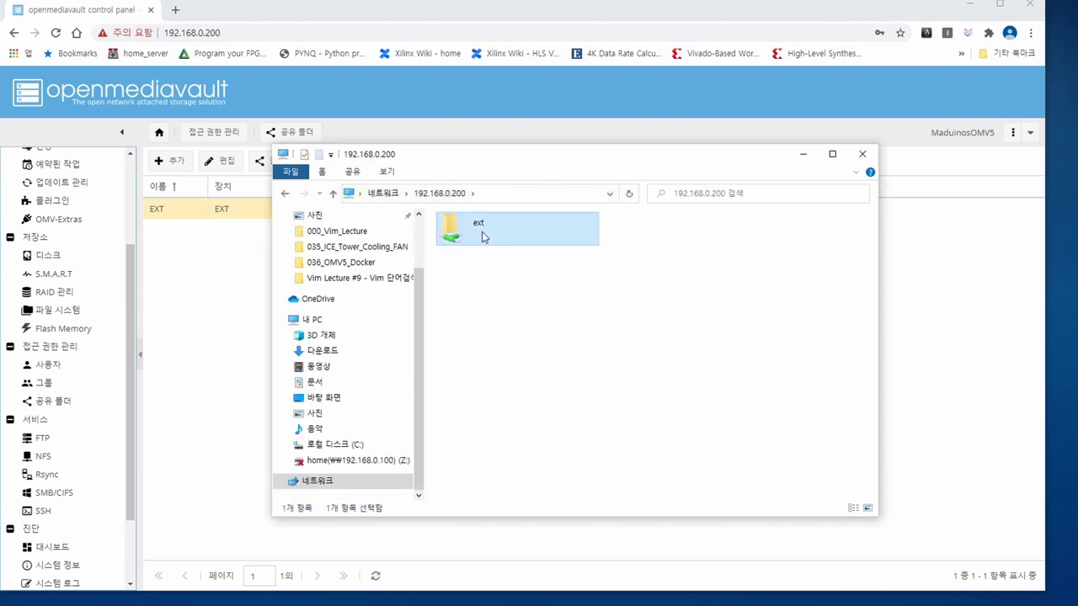
{"action": "right_click", "coordinate": [484, 237]}
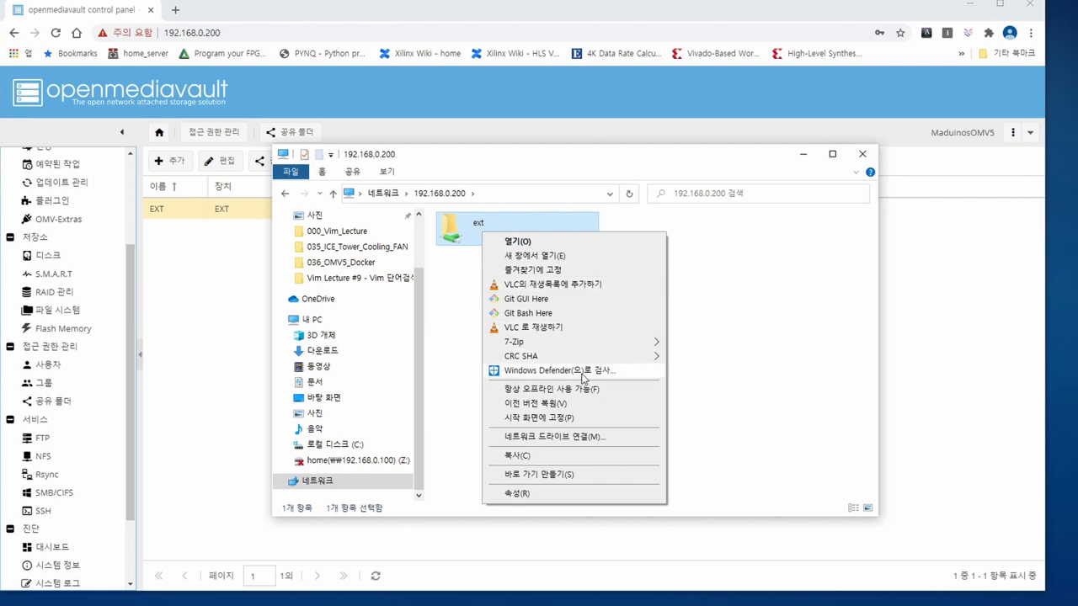
- Map the ext share as network drive Y:
{"action": "left_click", "coordinate": [554, 436]}
{"action": "left_click", "coordinate": [501, 325]}
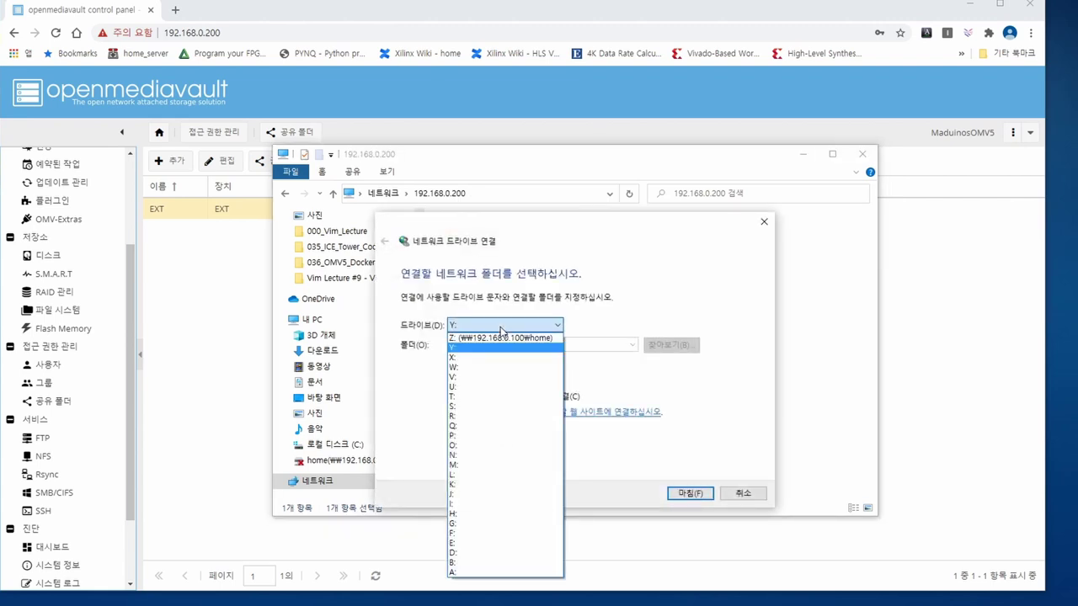
{"action": "left_click", "coordinate": [533, 326]}
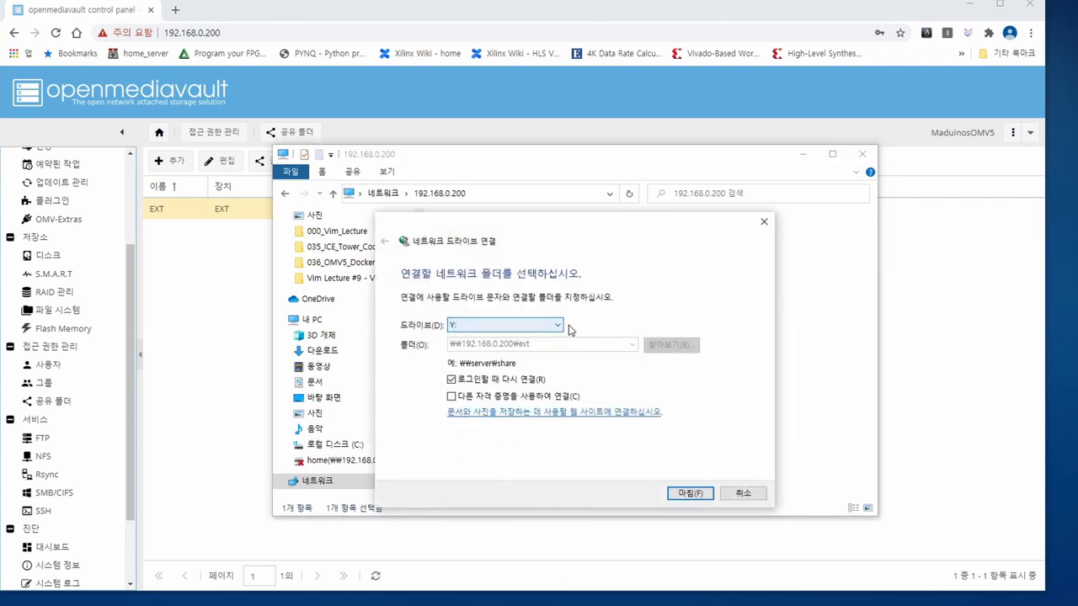
{"action": "left_click", "coordinate": [687, 495]}
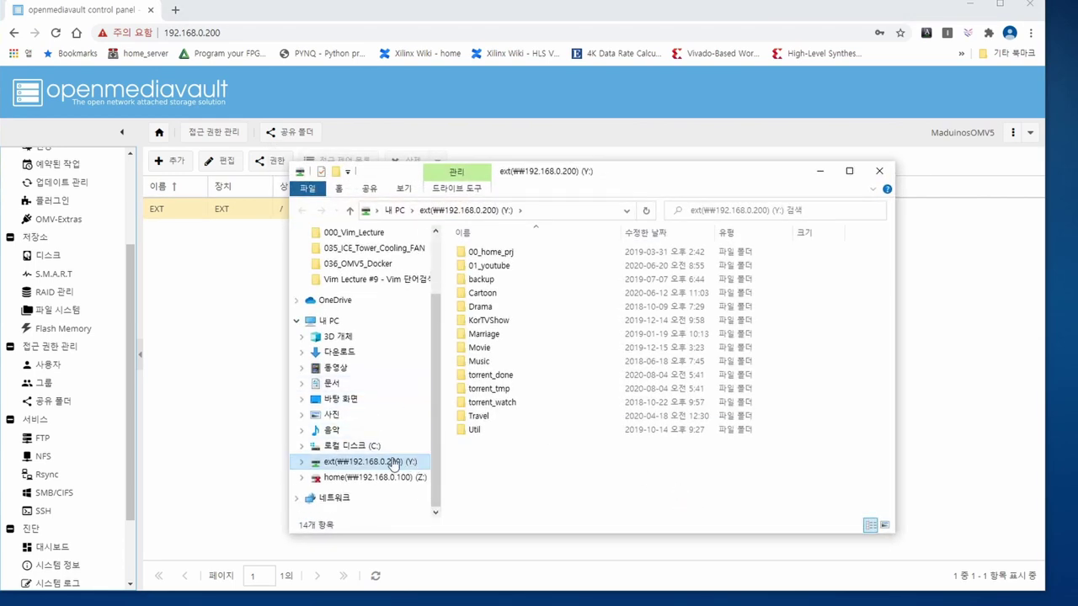
- Close the mapped drive window and go to OpenMediaVault's OMV-Extras page
{"action": "left_click_drag", "start_coordinate": [581, 474], "coordinate": [534, 469]}
{"action": "key", "text": "alt+F4"}
{"action": "scroll", "coordinate": [117, 233], "scroll_direction": "up", "scroll_amount": 3}
{"action": "left_click", "coordinate": [59, 359]}
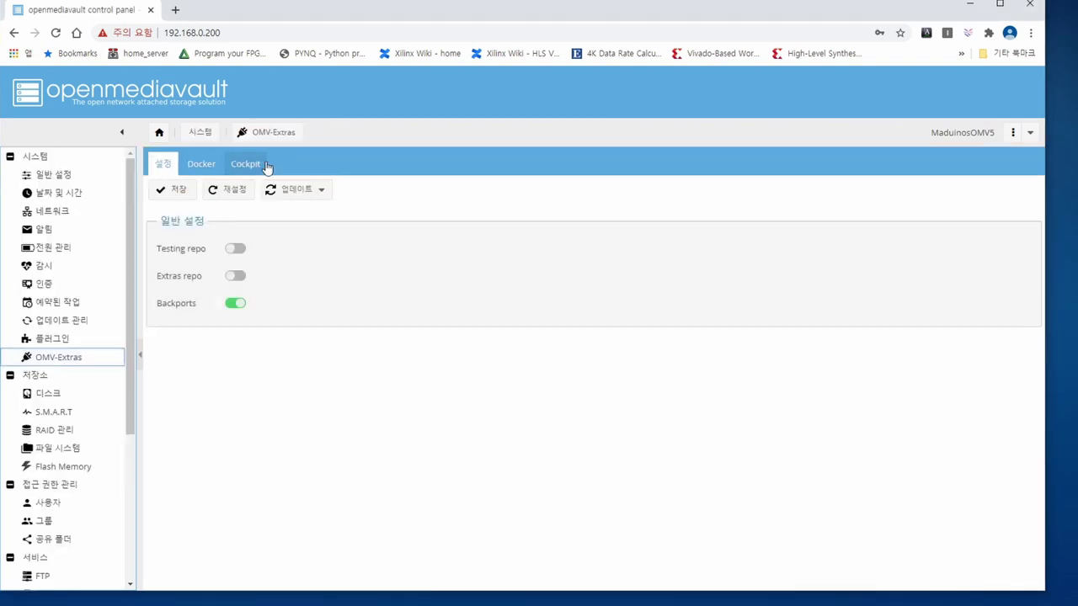
- Install Docker from OMV-Extras until it reads Installed and running, version 5:19.03.12~3-0~debian-buster
{"action": "left_click", "coordinate": [201, 165]}
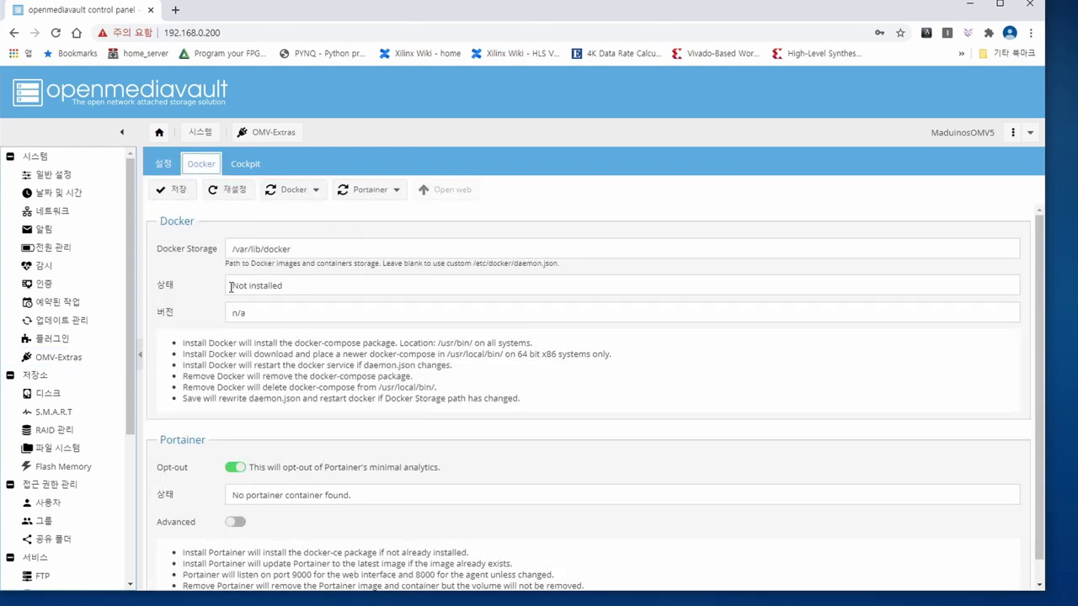
{"action": "left_click_drag", "start_coordinate": [231, 286], "coordinate": [326, 287]}
{"action": "left_click", "coordinate": [302, 189]}
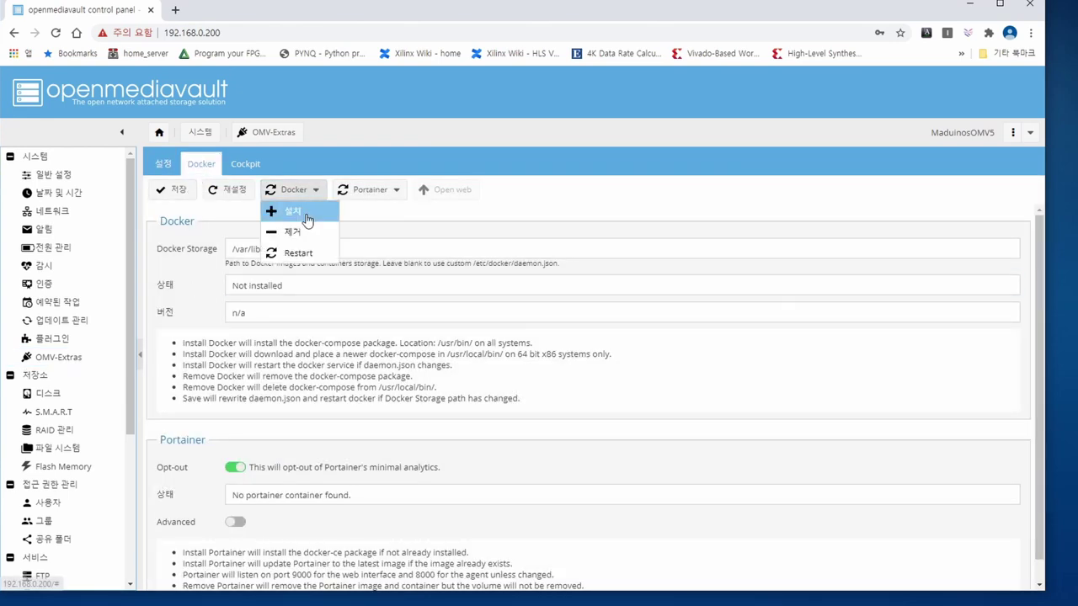
{"action": "left_click", "coordinate": [307, 219]}
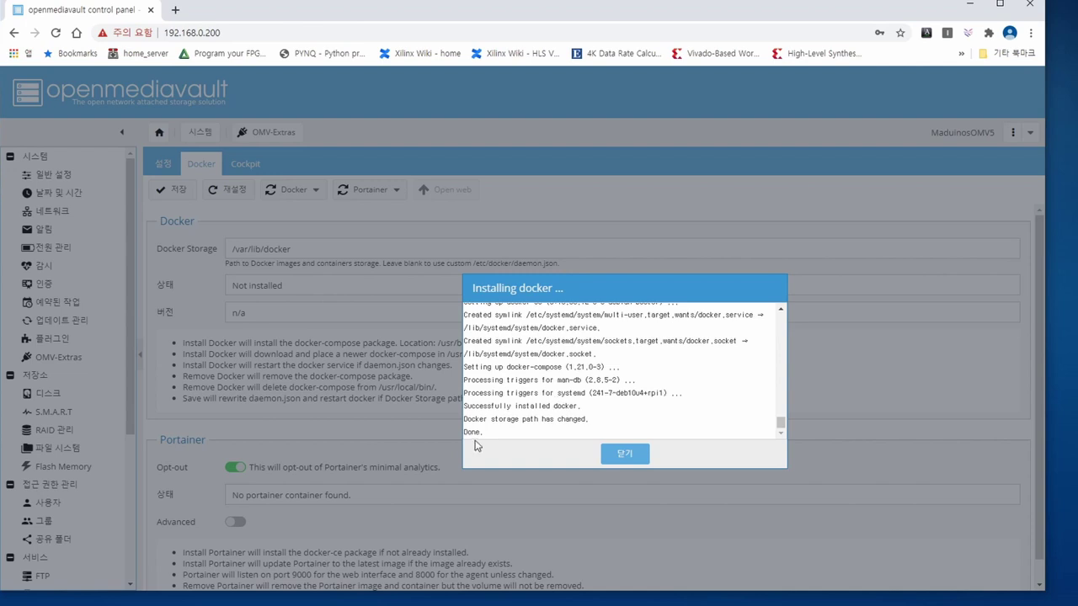
{"action": "left_click", "coordinate": [623, 454]}
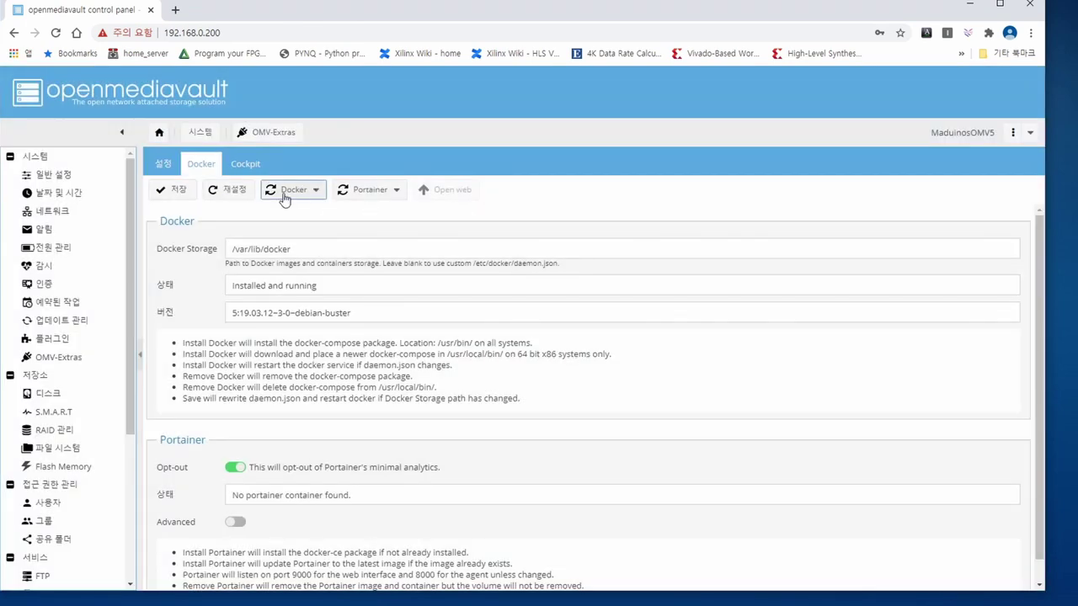
- Install Portainer from OMV-Extras and open its web interface at 192.168.0.200:9000
{"action": "left_click", "coordinate": [368, 191]}
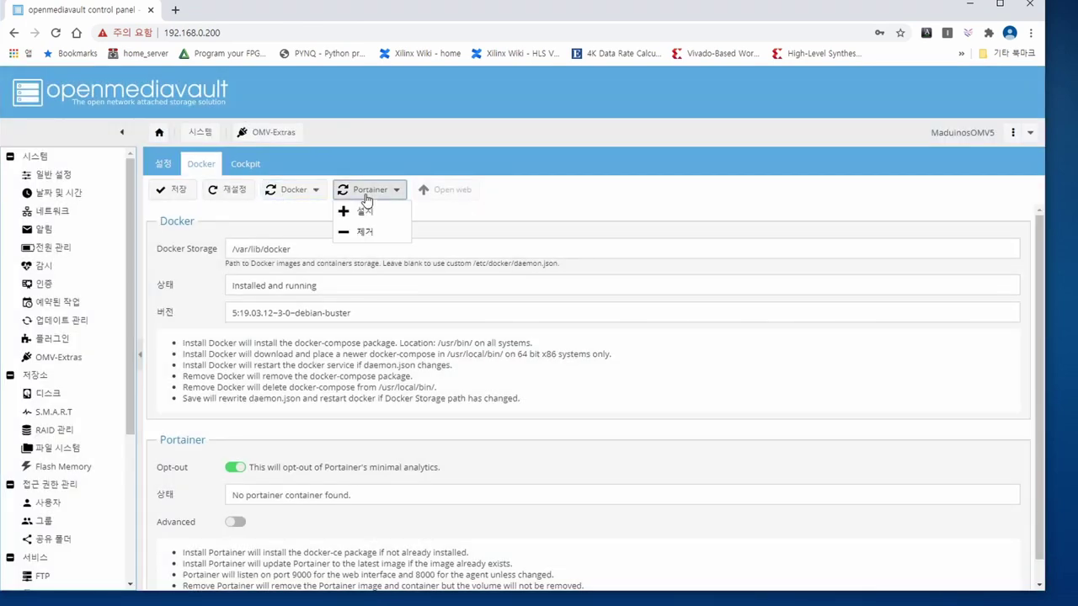
{"action": "left_click", "coordinate": [360, 211]}
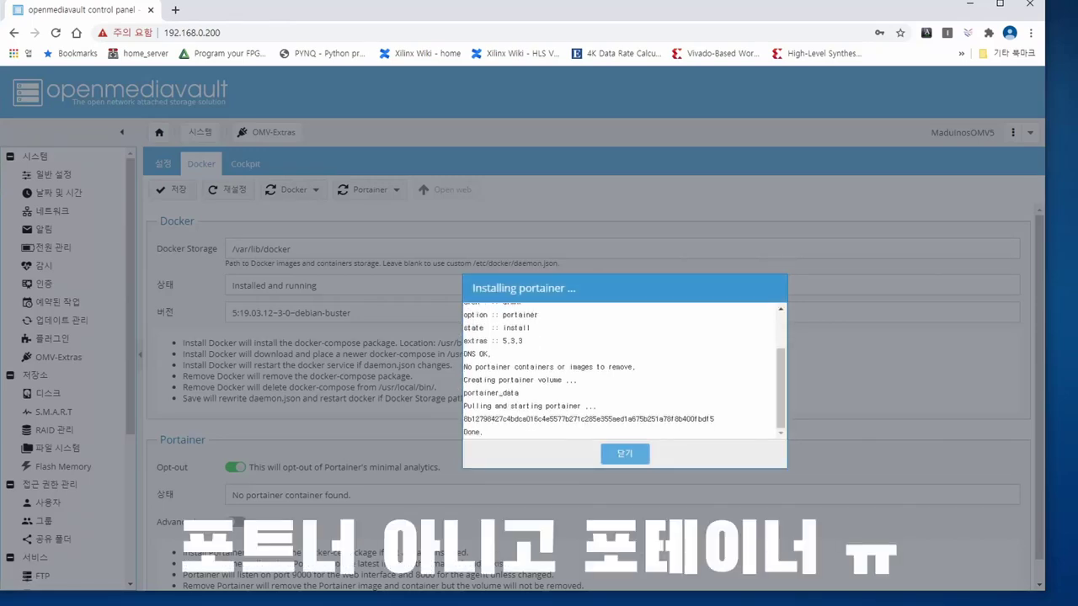
{"action": "double_click", "coordinate": [481, 432]}
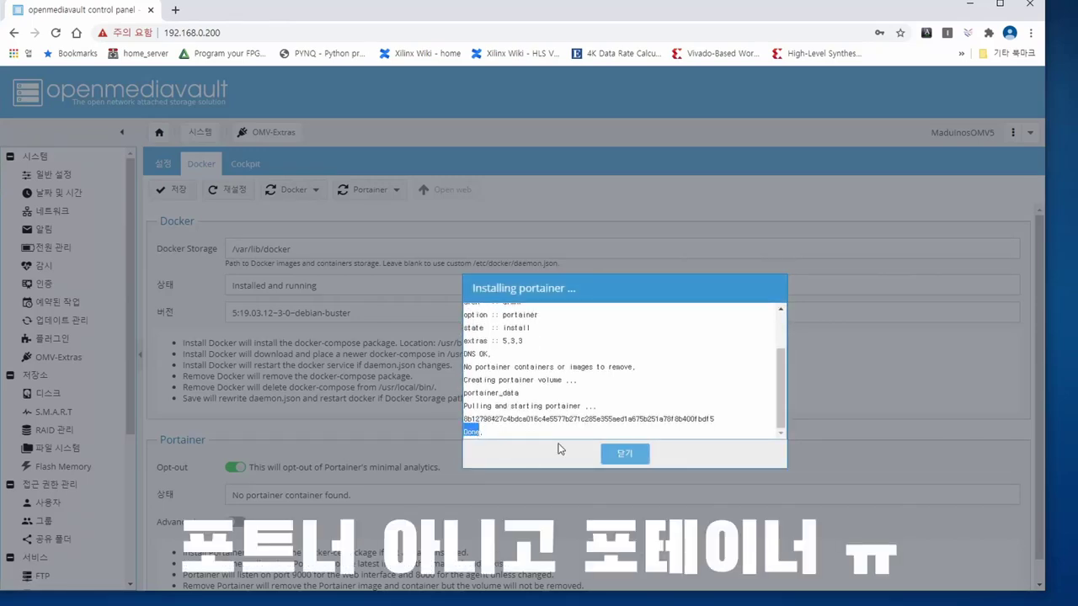
{"action": "left_click", "coordinate": [624, 454]}
{"action": "left_click", "coordinate": [447, 190]}
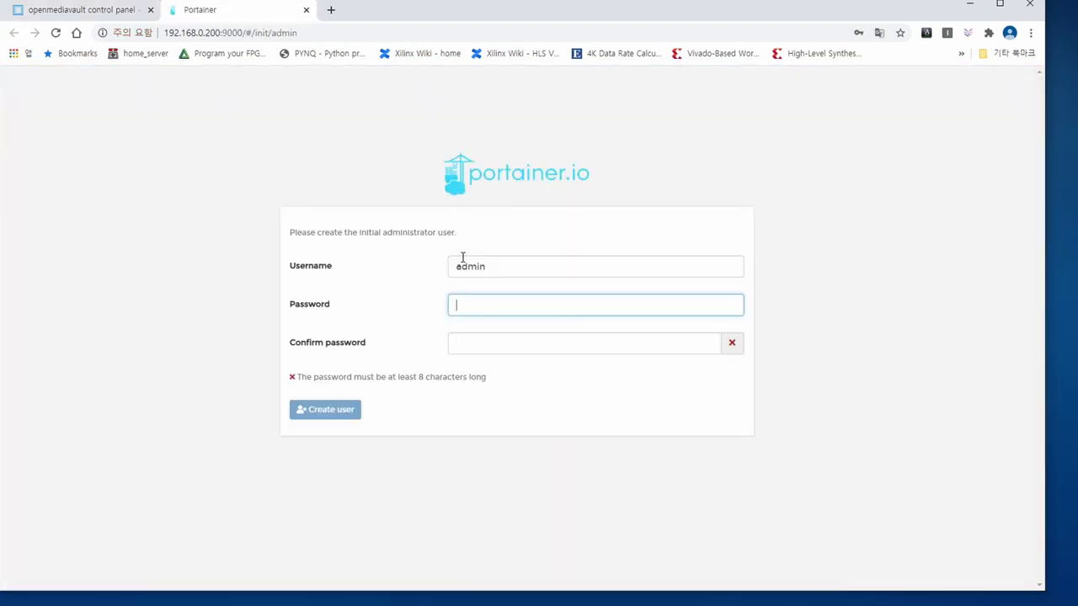
- Create the Portainer administrator with a custom user name and a confirmed nine-character password
{"action": "double_click", "coordinate": [485, 267]}
{"action": "type", "text": "maduinos"}
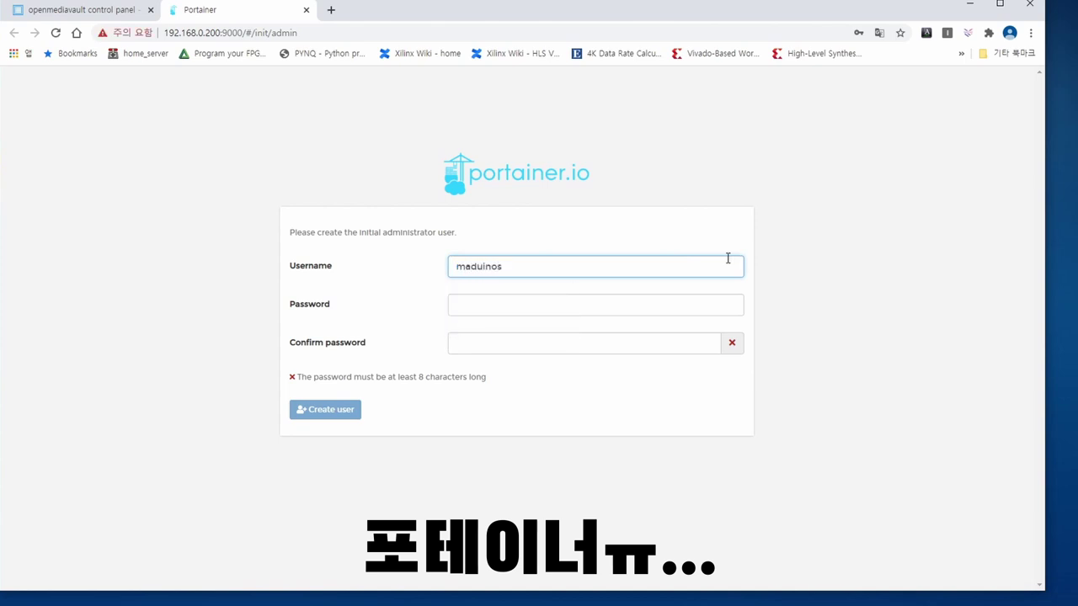
{"action": "left_click", "coordinate": [724, 302]}
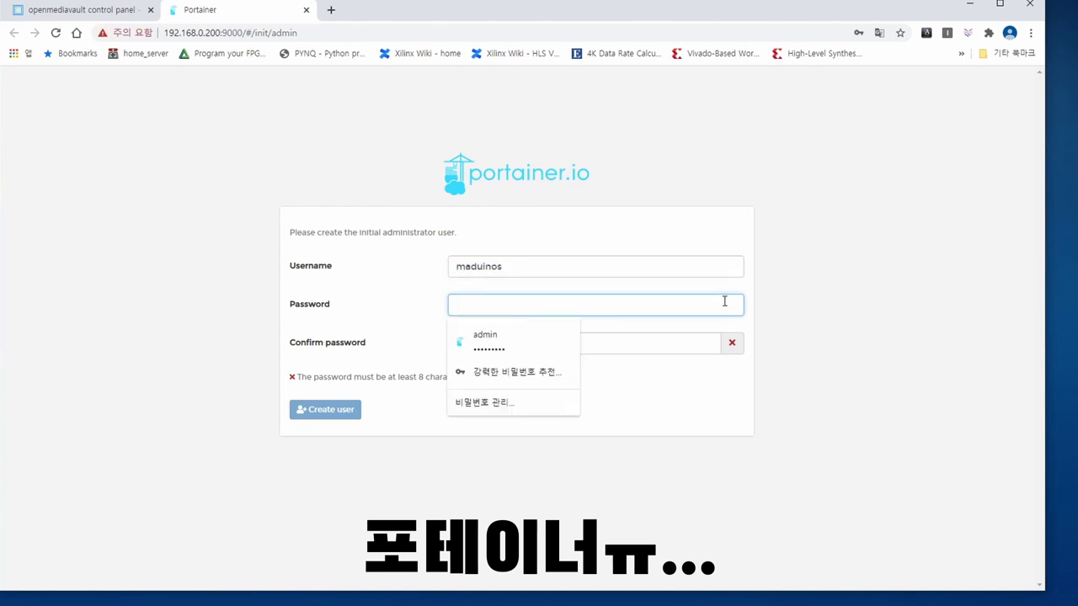
{"action": "type", "text": "•••••••••"}
{"action": "key", "text": "Tab"}
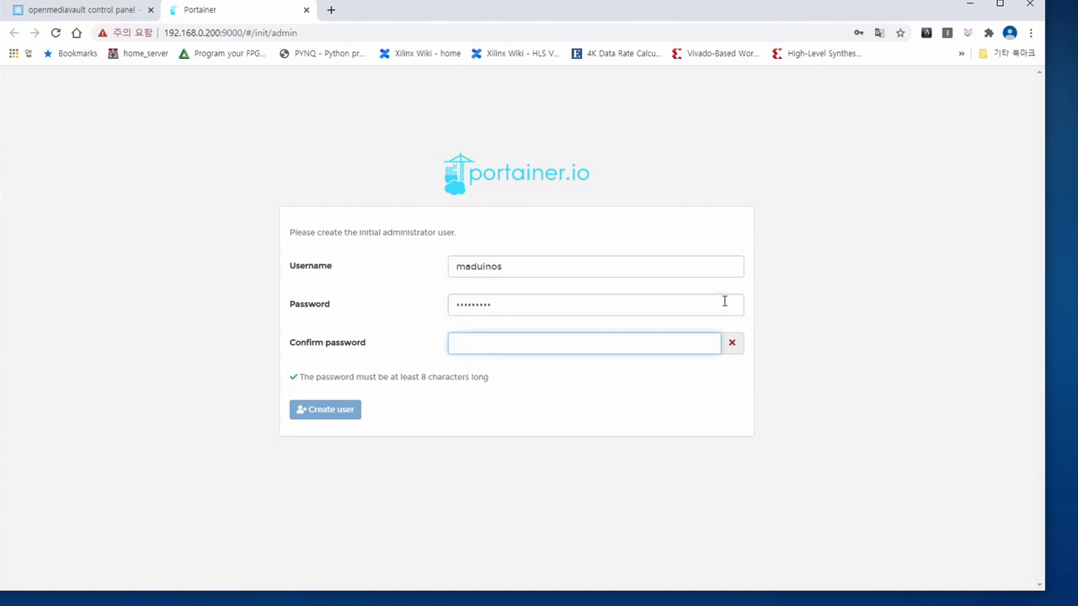
{"action": "type", "text": "•••••••••"}
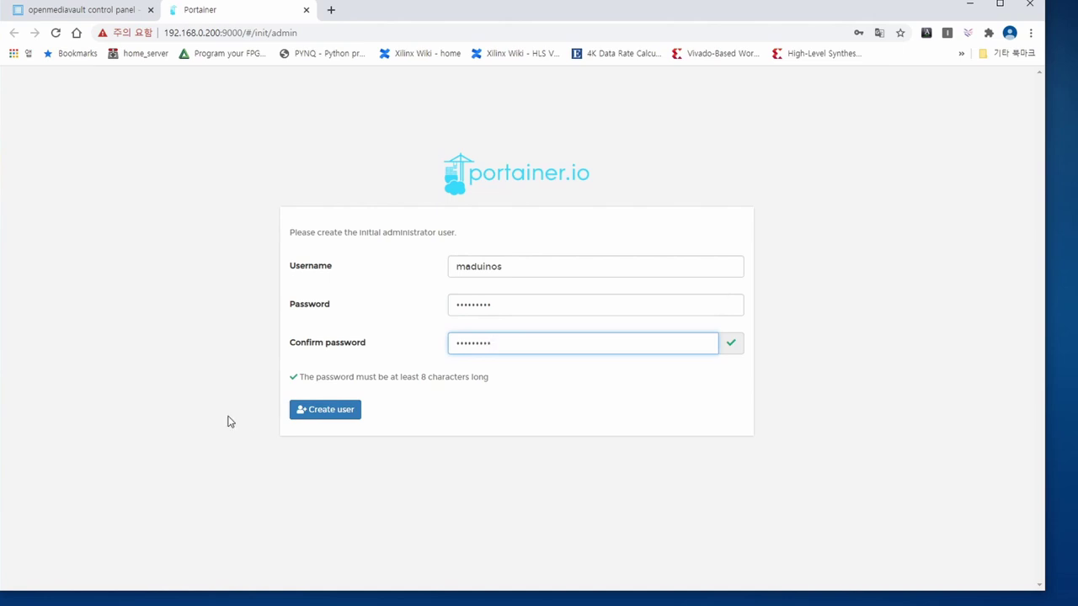
{"action": "left_click", "coordinate": [324, 410]}
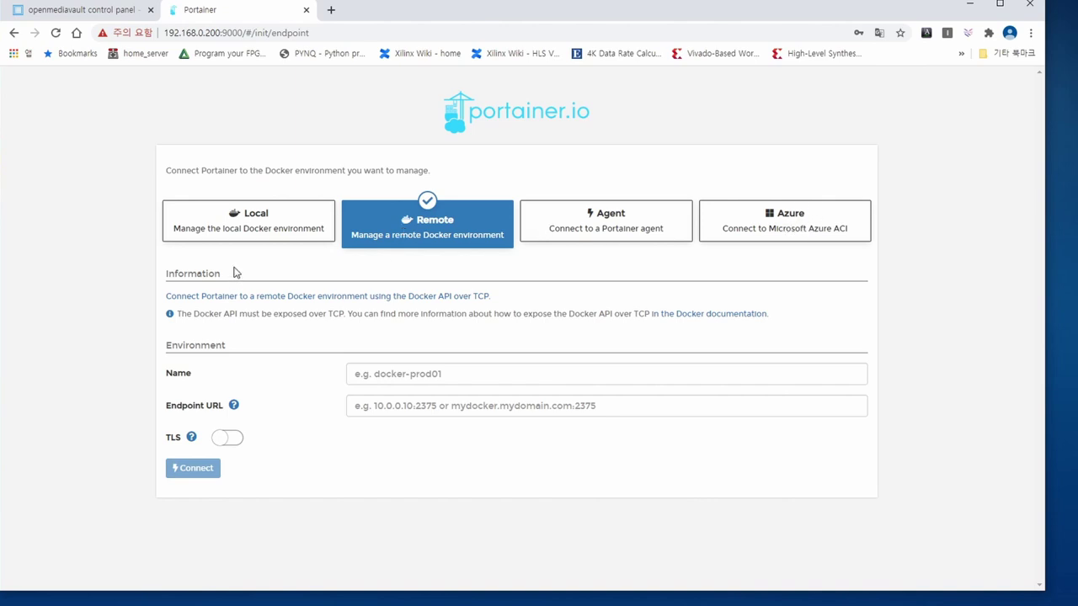
- Connect Portainer to the local Docker environment so the local endpoint appears as up
{"action": "left_click", "coordinate": [238, 233]}
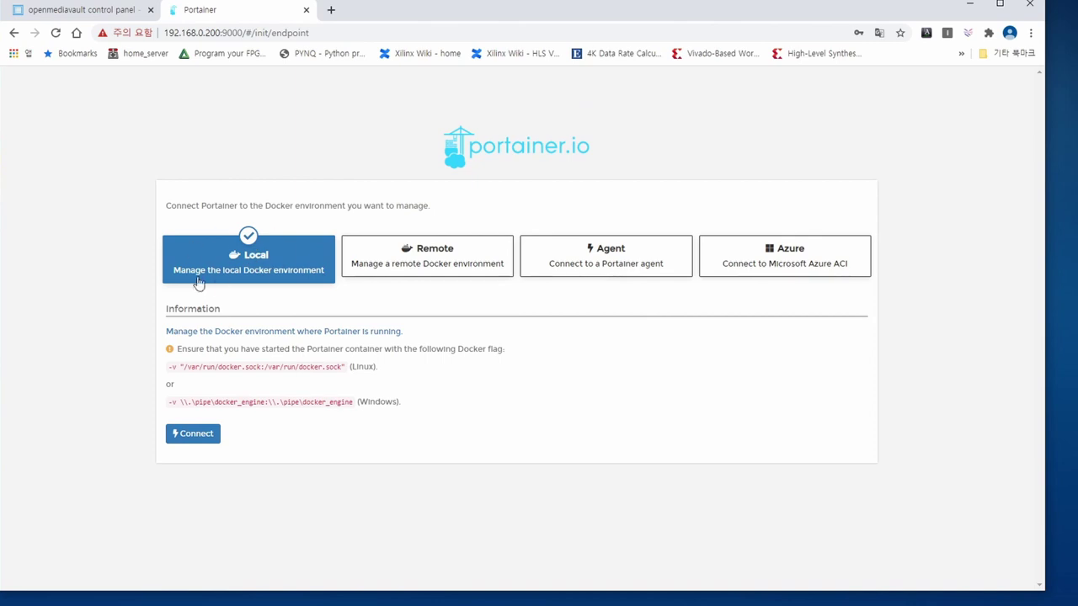
{"action": "left_click", "coordinate": [202, 439]}
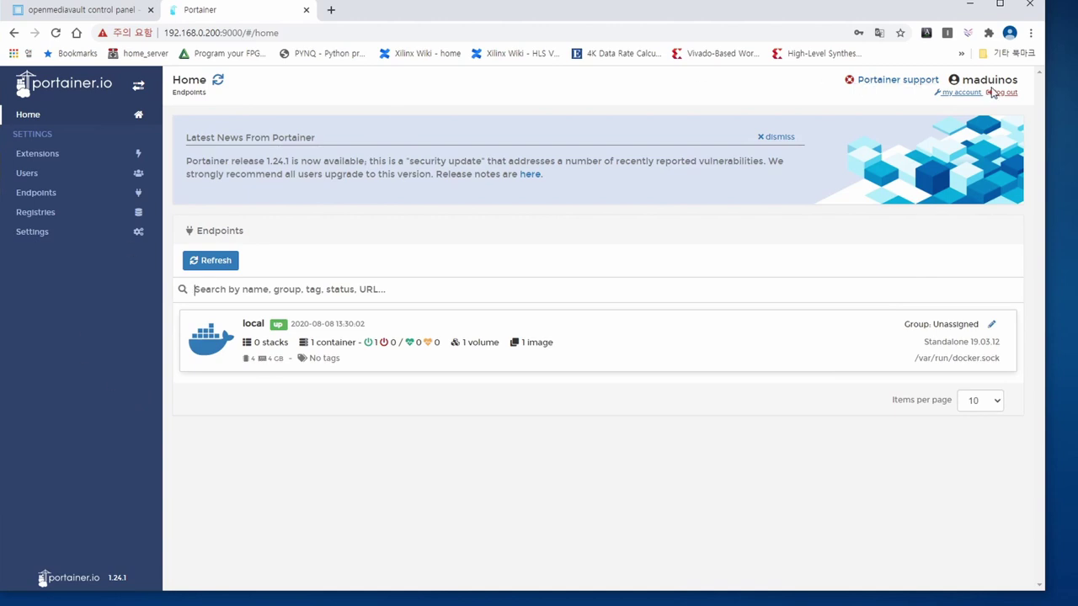
- Open the local endpoint, browse its App Templates list, then view the empty Stacks list
{"action": "left_click", "coordinate": [775, 137]}
{"action": "left_click", "coordinate": [337, 221]}
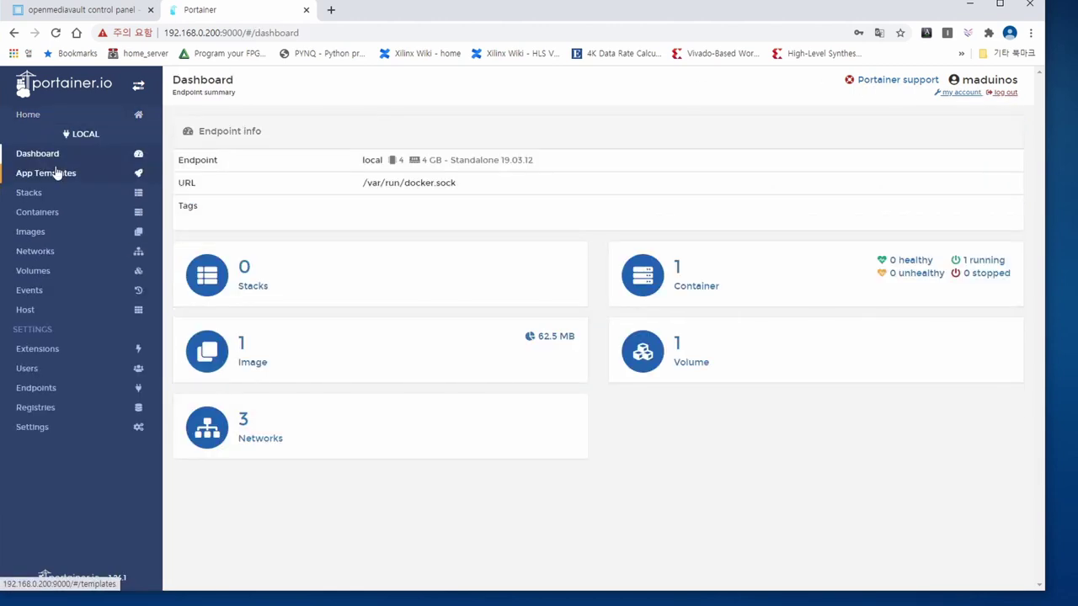
{"action": "left_click", "coordinate": [49, 177]}
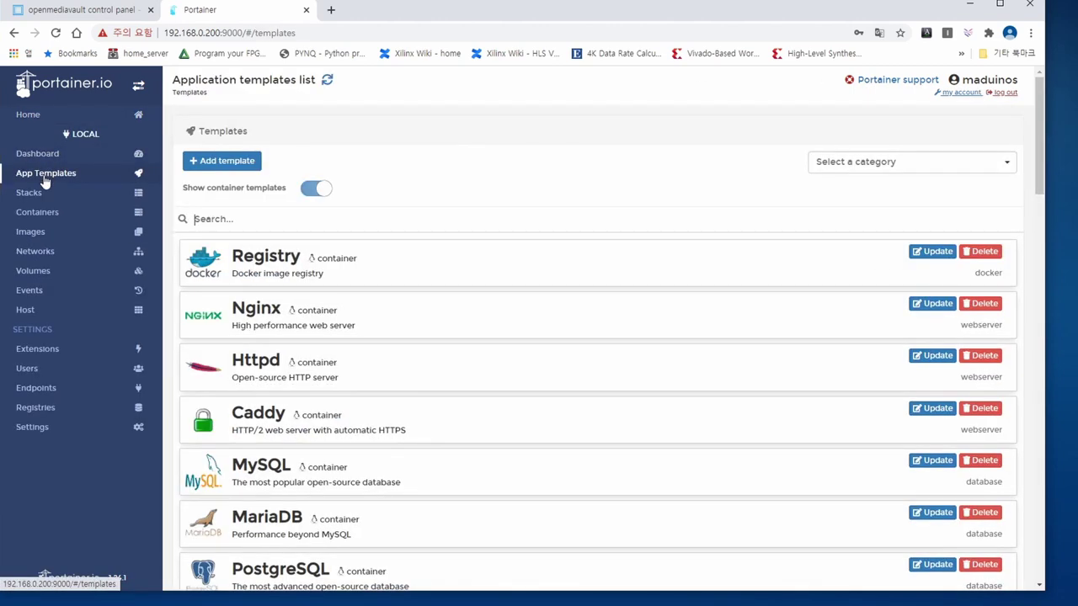
{"action": "scroll", "coordinate": [284, 317], "scroll_direction": "down", "scroll_amount": 10}
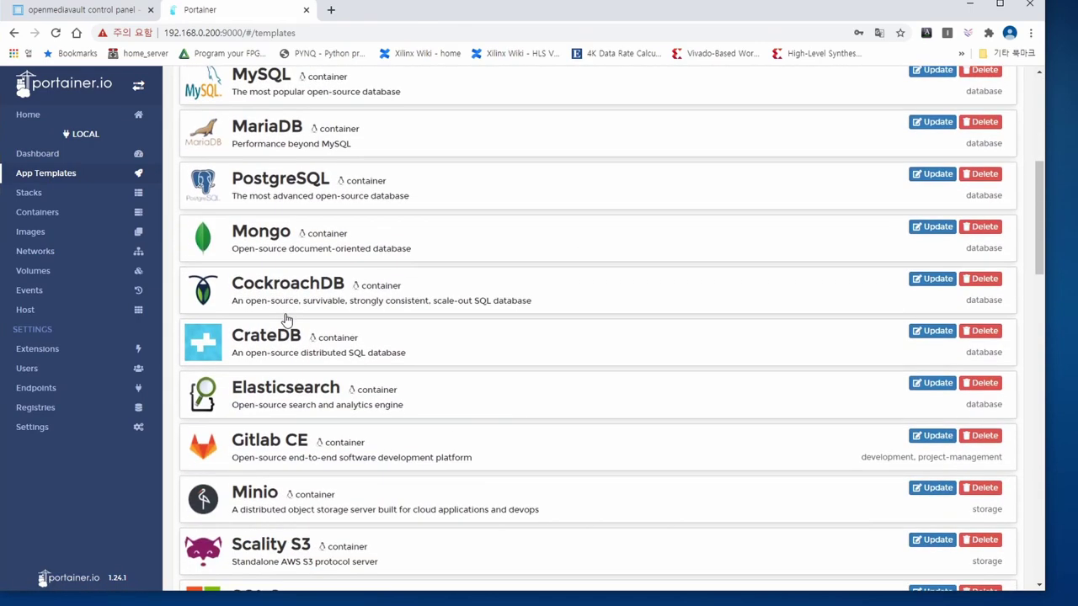
{"action": "scroll", "coordinate": [285, 319], "scroll_direction": "down", "scroll_amount": 12}
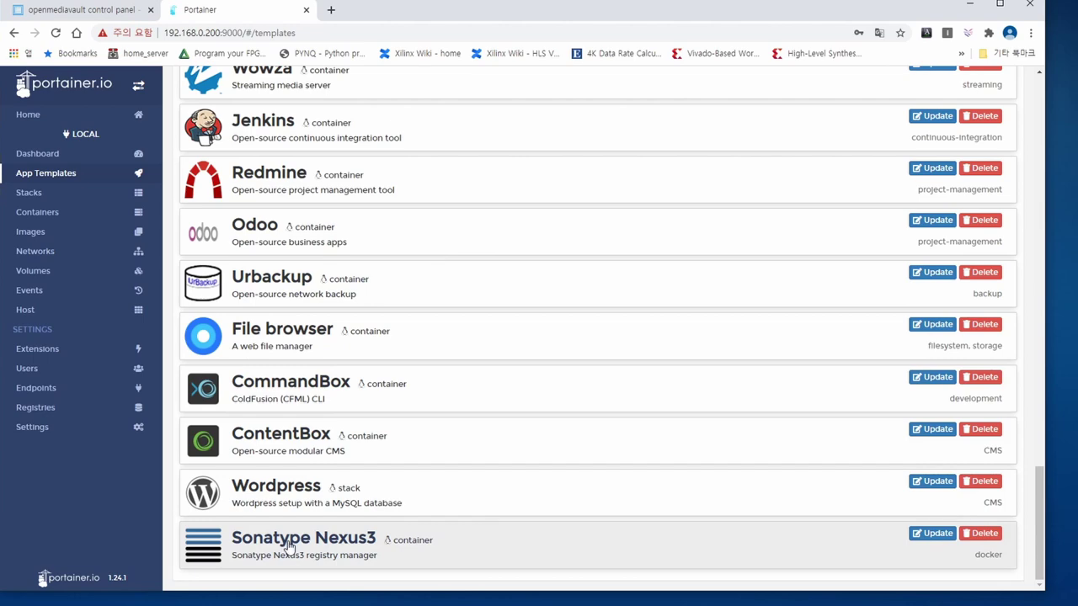
{"action": "scroll", "coordinate": [288, 546], "scroll_direction": "up", "scroll_amount": 6}
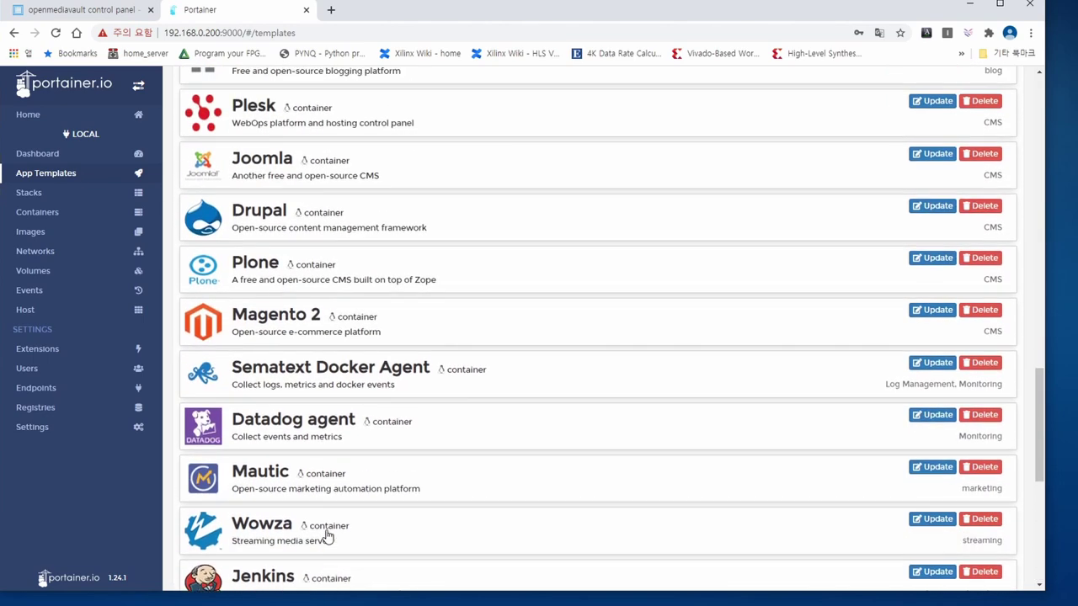
{"action": "scroll", "coordinate": [328, 536], "scroll_direction": "down", "scroll_amount": 2}
{"action": "scroll", "coordinate": [373, 335], "scroll_direction": "up", "scroll_amount": 10}
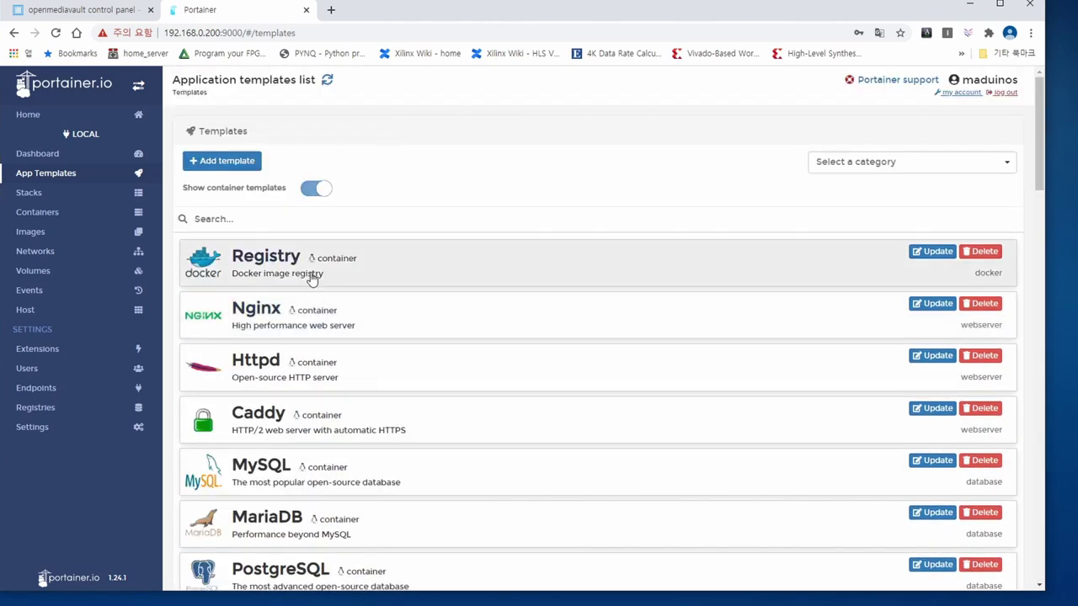
{"action": "left_click", "coordinate": [67, 196]}
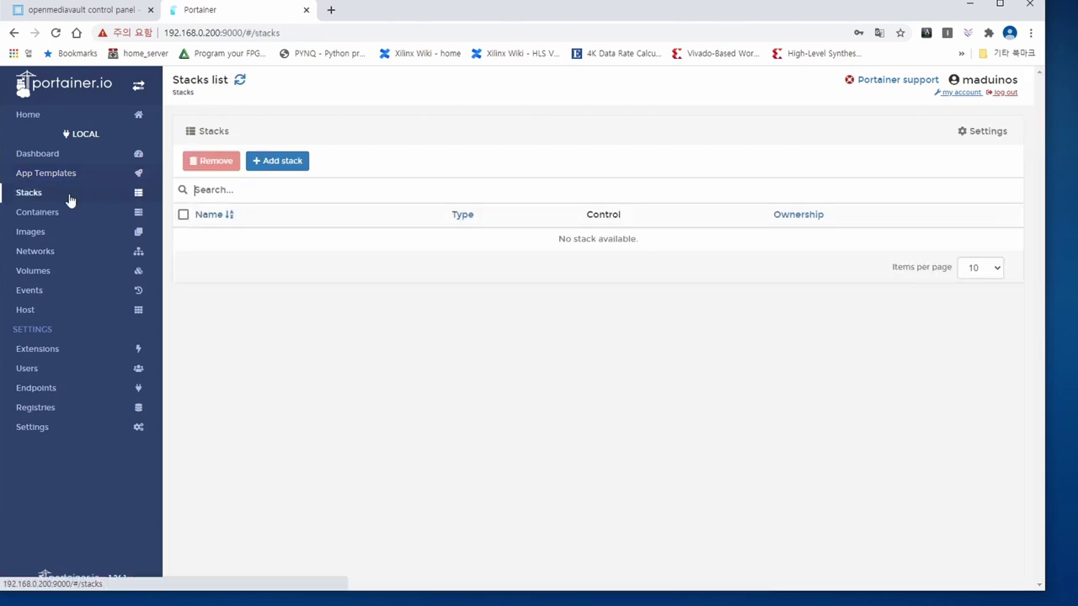
- Review the Add container form, then return to the container list showing the running portainer container on ports 8000 and 9000
{"action": "left_click", "coordinate": [67, 216]}
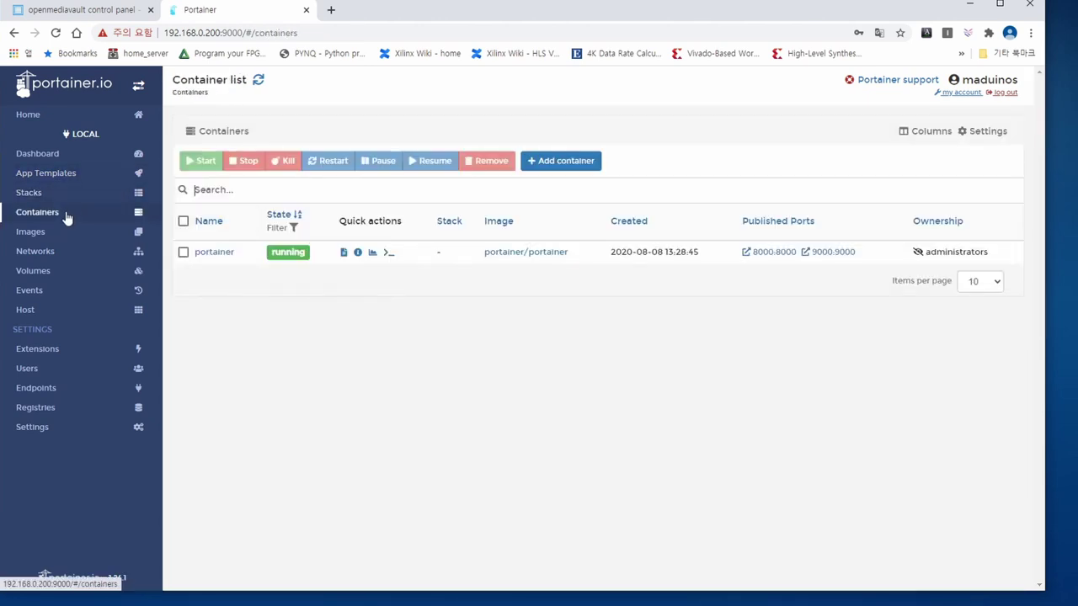
{"action": "left_click", "coordinate": [577, 166]}
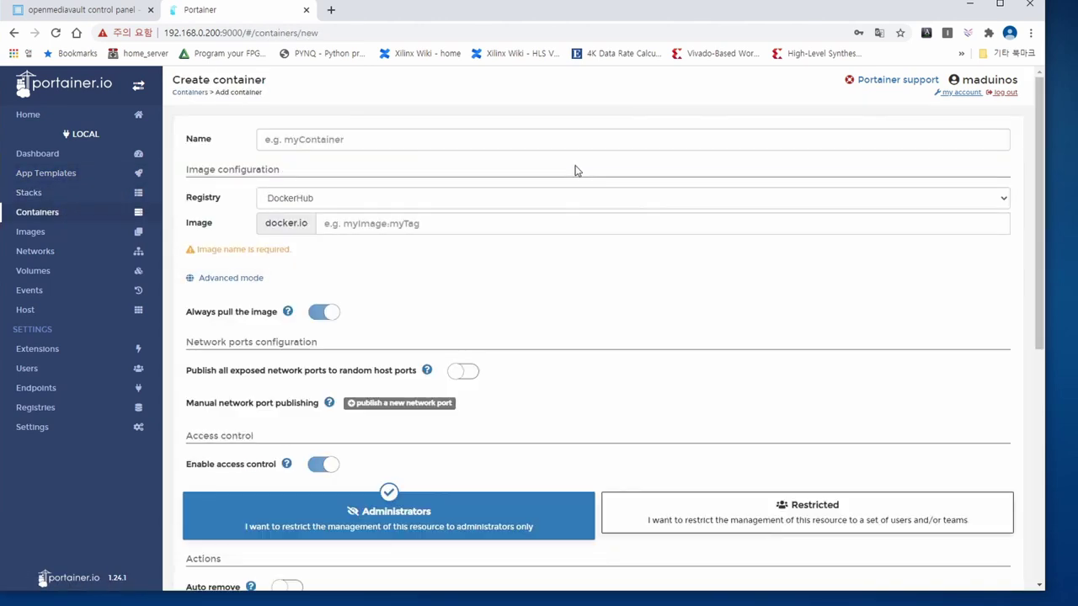
{"action": "scroll", "coordinate": [189, 298], "scroll_direction": "down", "scroll_amount": 5}
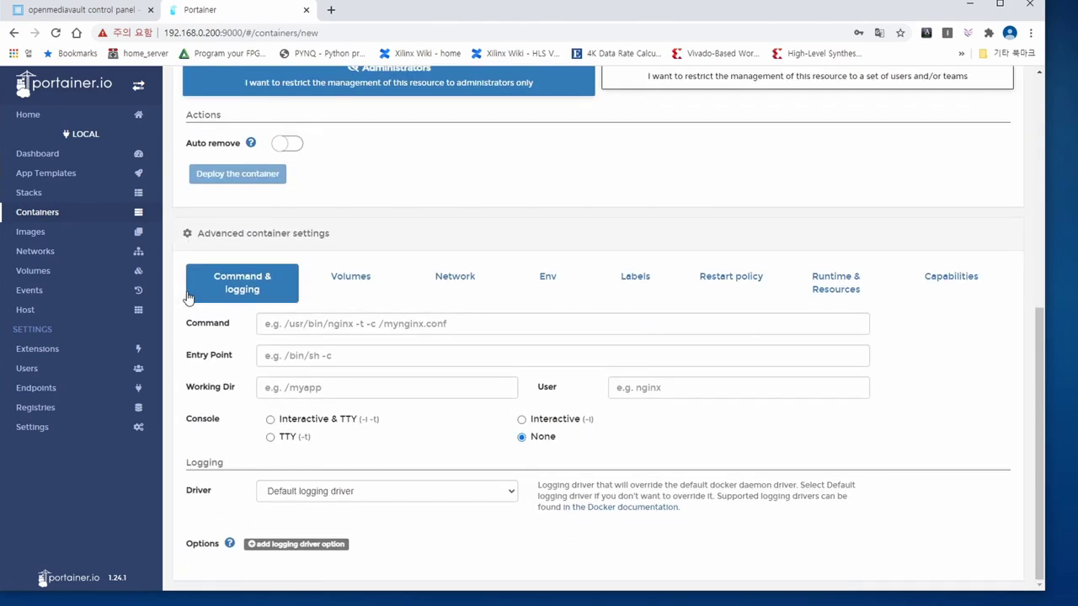
{"action": "scroll", "coordinate": [189, 298], "scroll_direction": "up", "scroll_amount": 5}
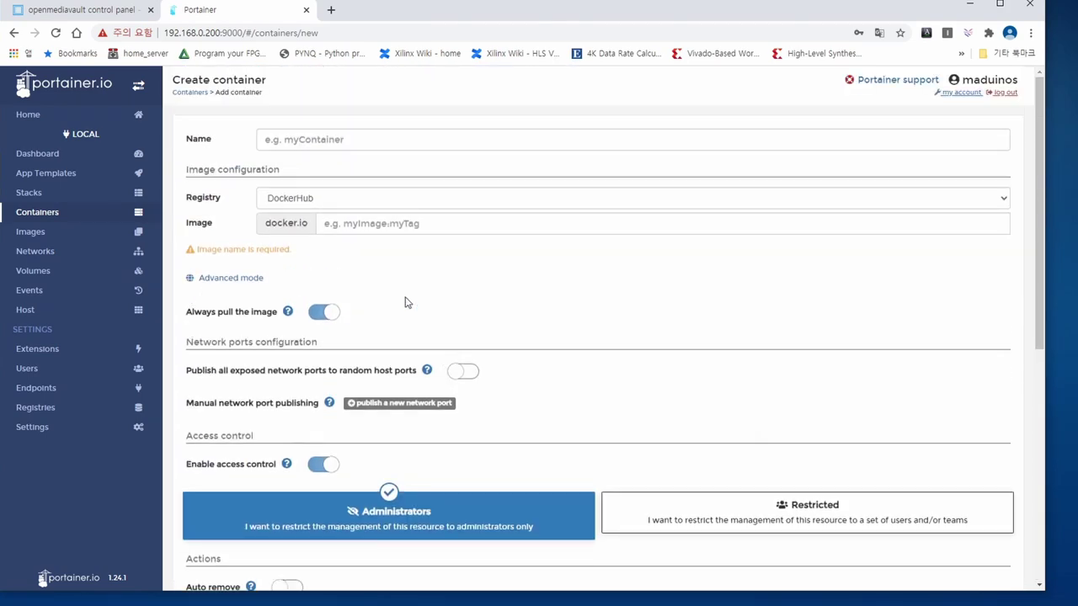
{"action": "left_click", "coordinate": [59, 216]}
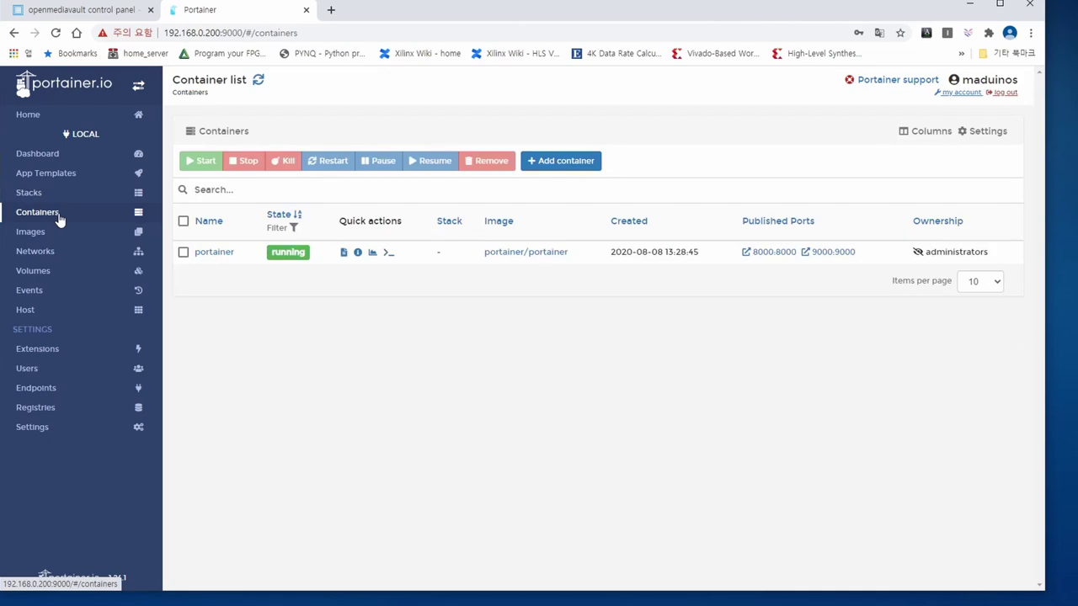